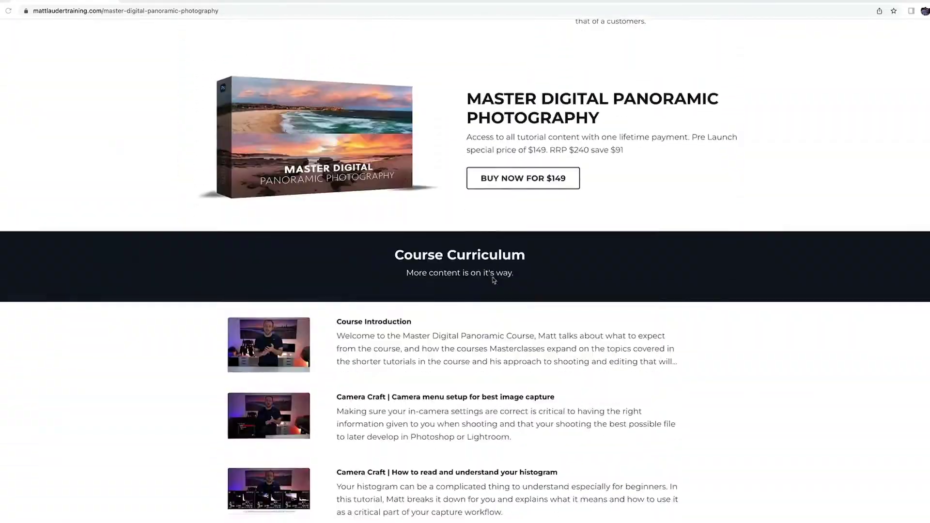
scroll(492, 280, down, 20)
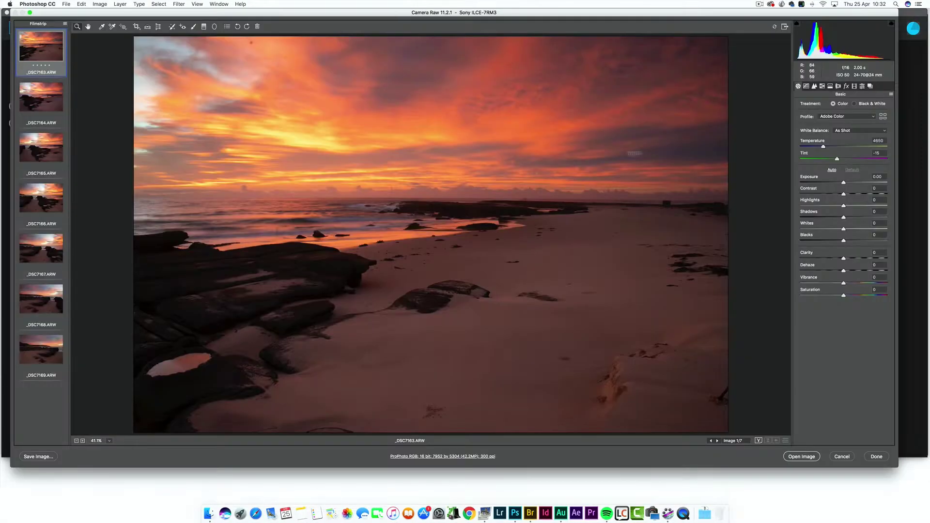
- Synchronize settings, including Spot Removal, across all filmstrip images and heal the dust spot near the upper edge of the first image's sky
click(65, 24)
click(85, 30)
click(65, 24)
click(87, 48)
click(401, 330)
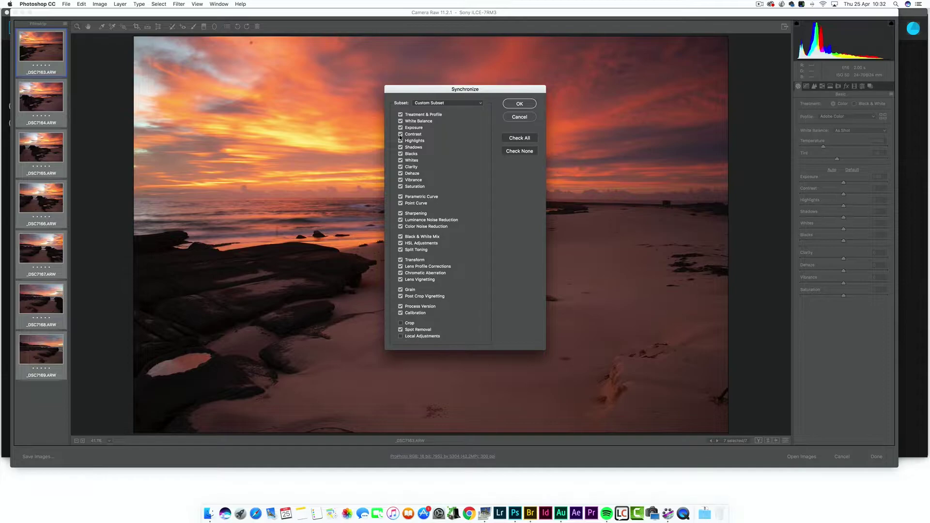
click(519, 104)
click(172, 26)
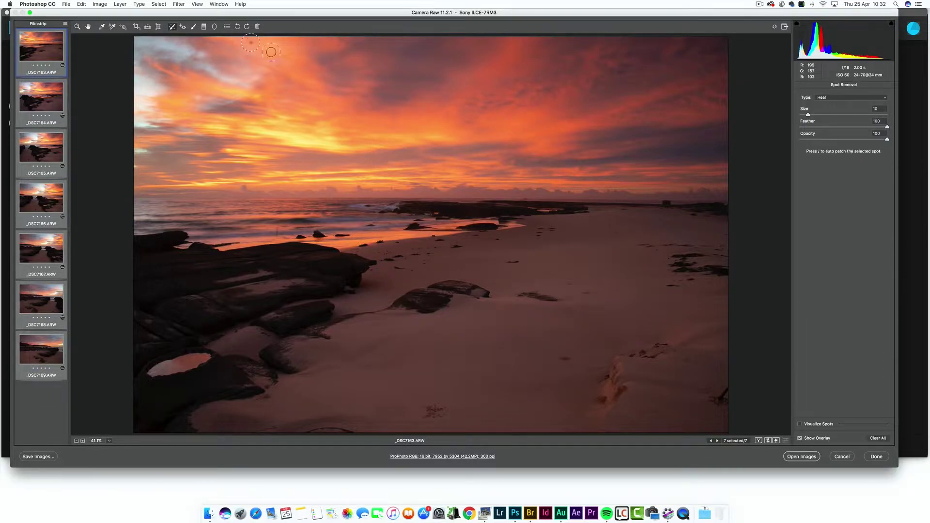
click(77, 27)
- Remove chromatic aberration and enable lens profile corrections using the Canon EF 24-70mm f/2.8 L II profile for all selected images
click(838, 86)
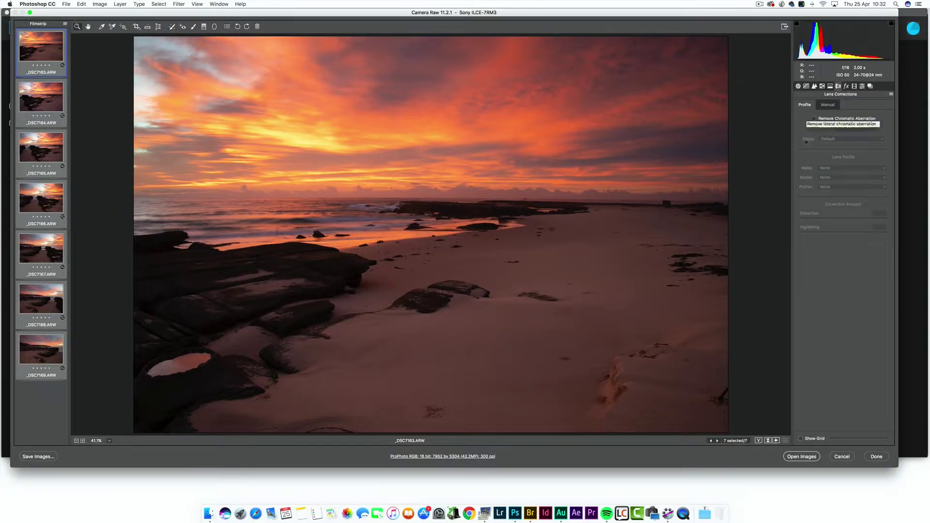
click(814, 118)
click(813, 126)
click(852, 168)
click(837, 189)
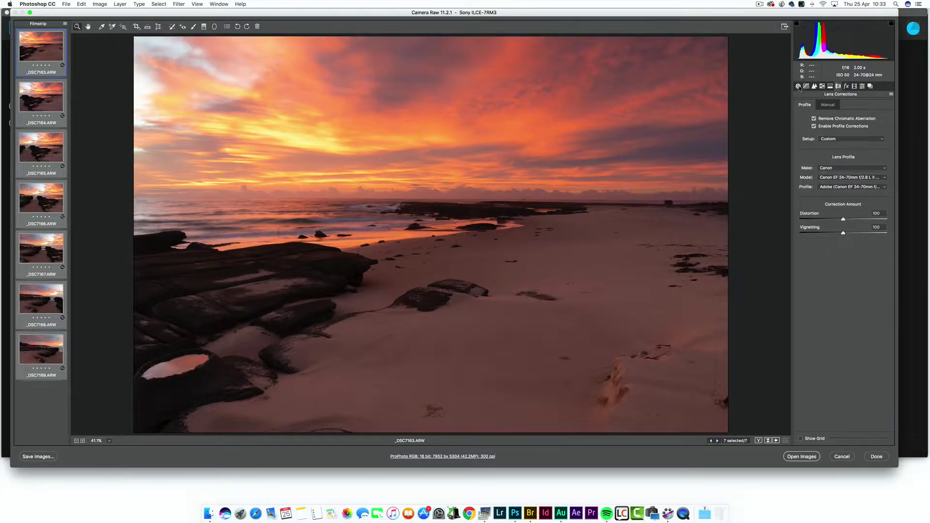
- Set the white balance temperature of all selected images to 4900 and compare the colour across the frames
click(798, 86)
click(41, 349)
click(42, 198)
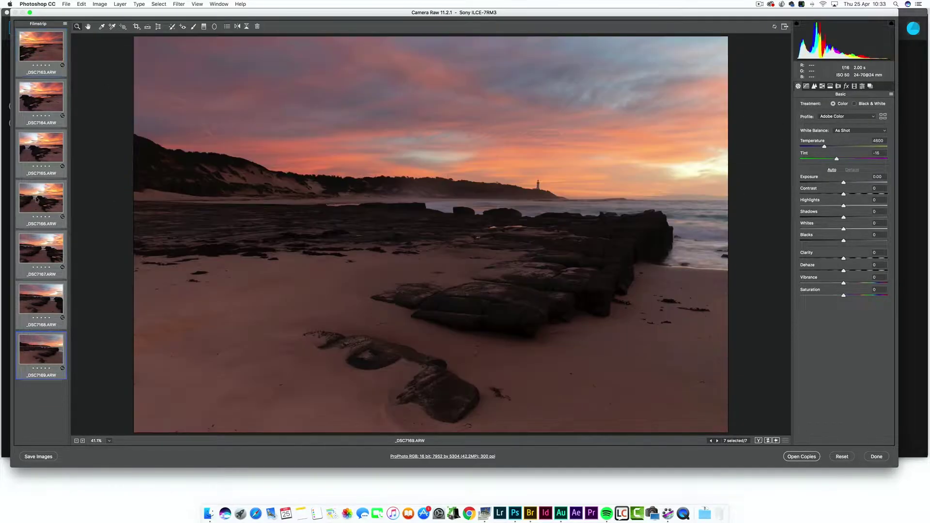
drag(823, 146, 824, 148)
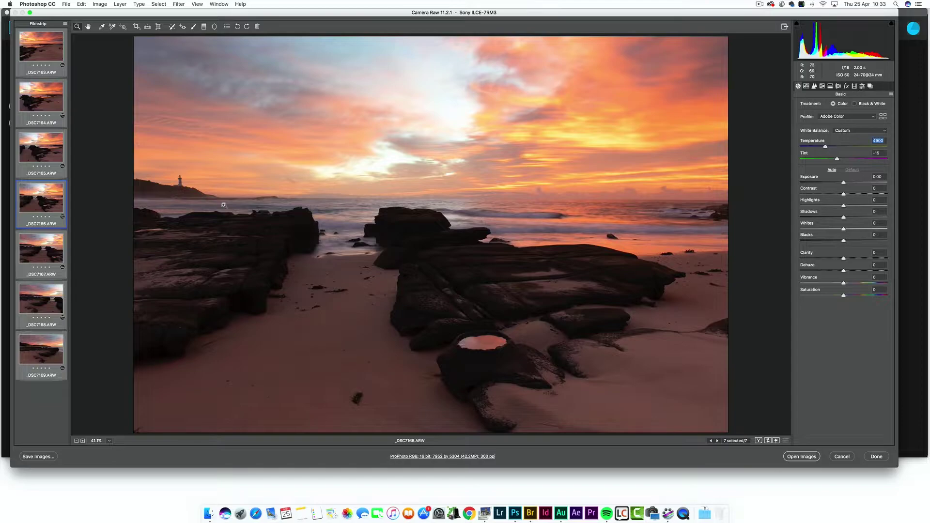
key(Up)
key(Up)
key(Up)
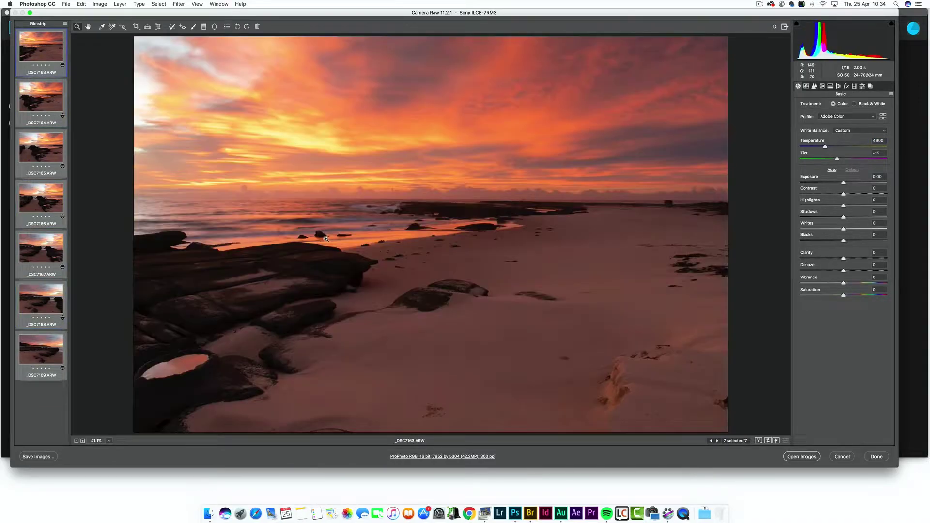
key(Down)
key(Down)
key(Down)
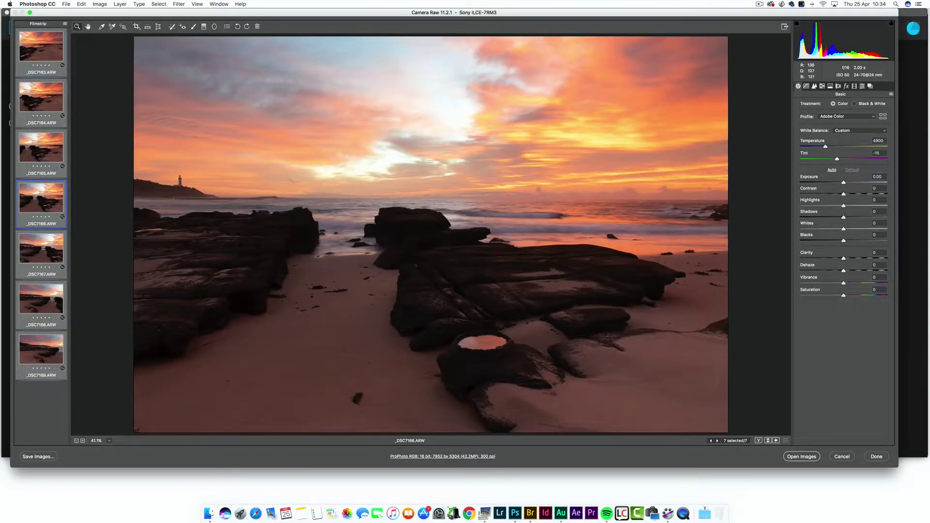
- Lower the highlights strongly, raise the shadows strongly and slightly increase clarity and dehaze on all selected images
drag(843, 217, 811, 206)
drag(843, 259, 845, 271)
drag(872, 217, 877, 217)
- Save all selected images as 16-bit ProPhoto RGB TIFF files in a new folder named tiff, and finish the raw editing
key(super+s)
click(358, 115)
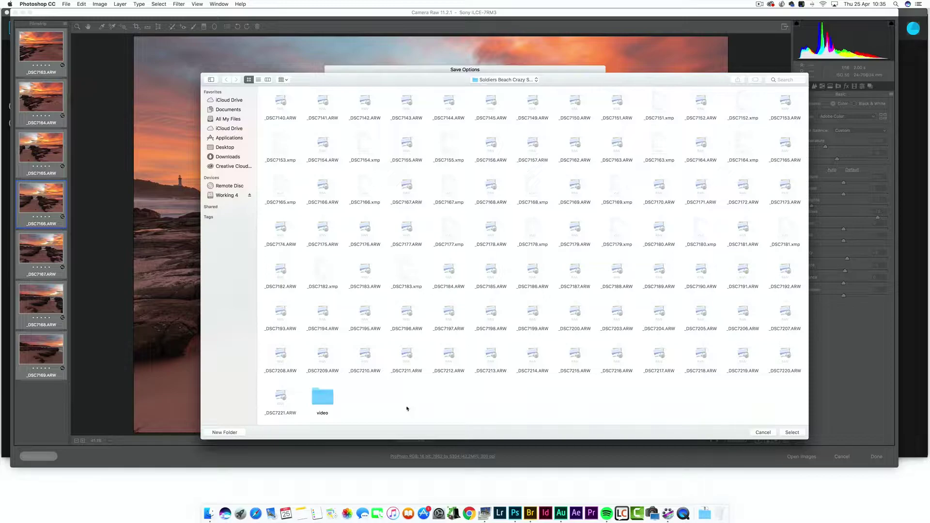
click(224, 433)
text(tiff)
key(Return)
key(Return)
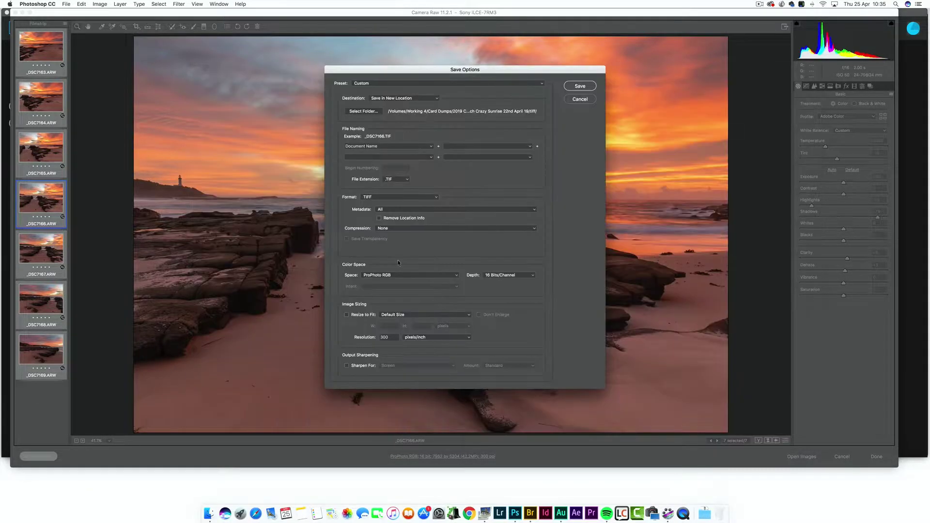
click(583, 87)
click(876, 457)
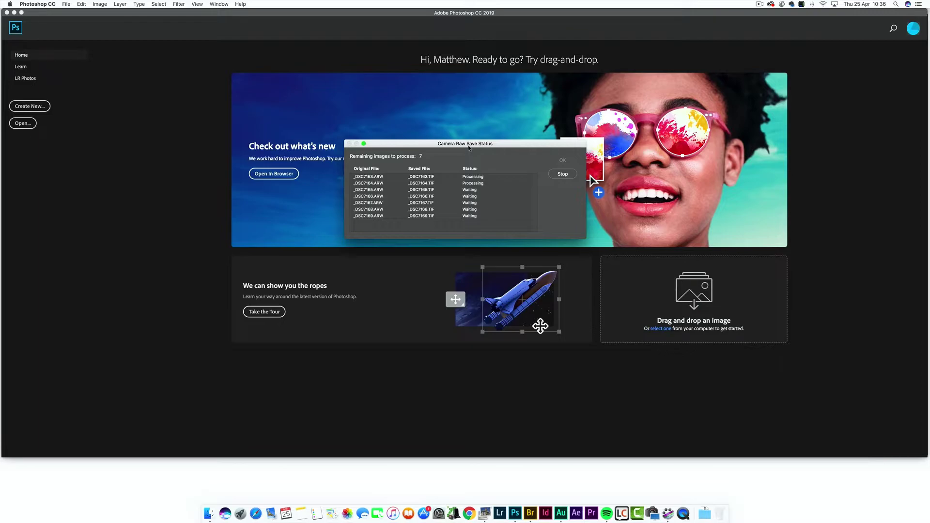
- Open the tiff folder in Adobe Bridge, and switch to PTGui Pro to load all of its TIFF images
click(529, 513)
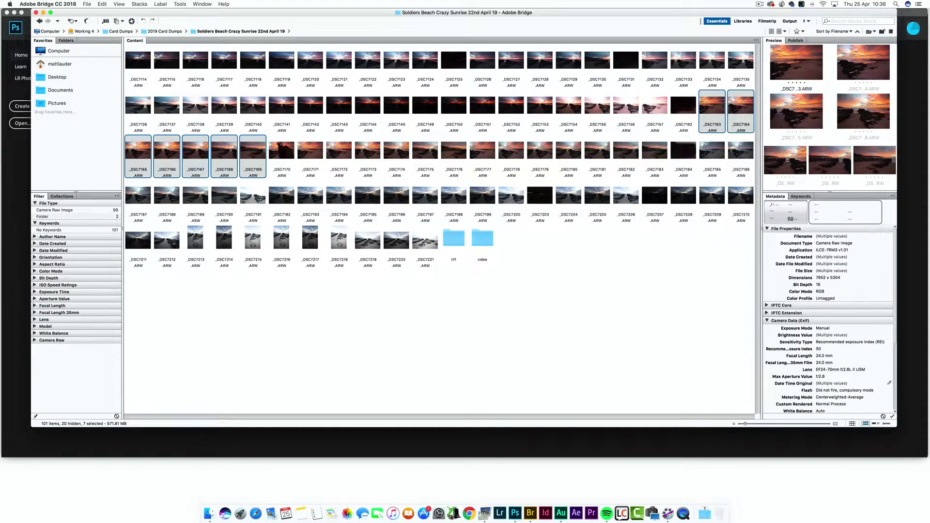
double_click(454, 238)
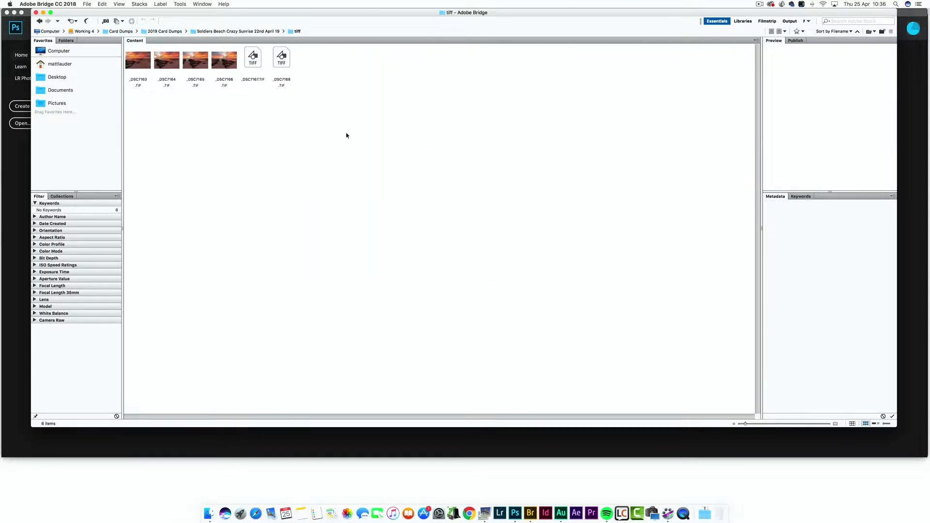
click(483, 512)
click(98, 35)
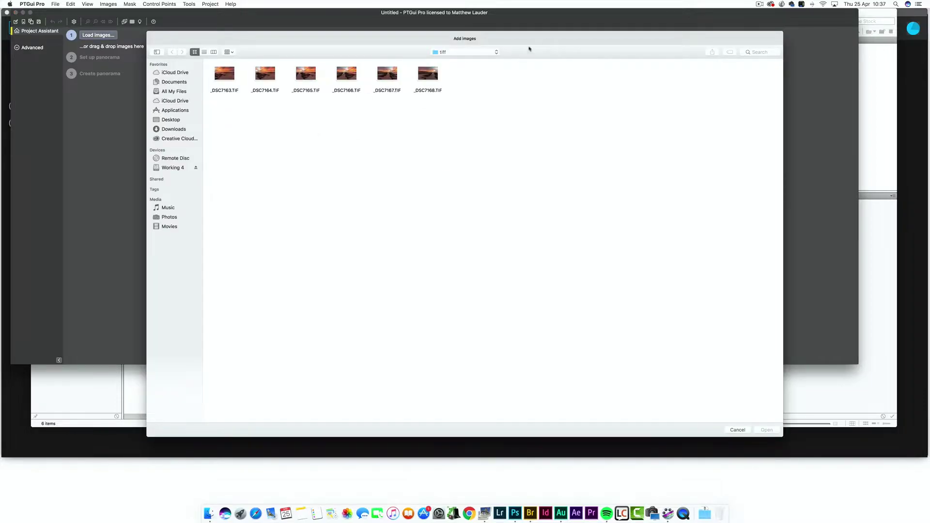
key(super+a)
key(Return)
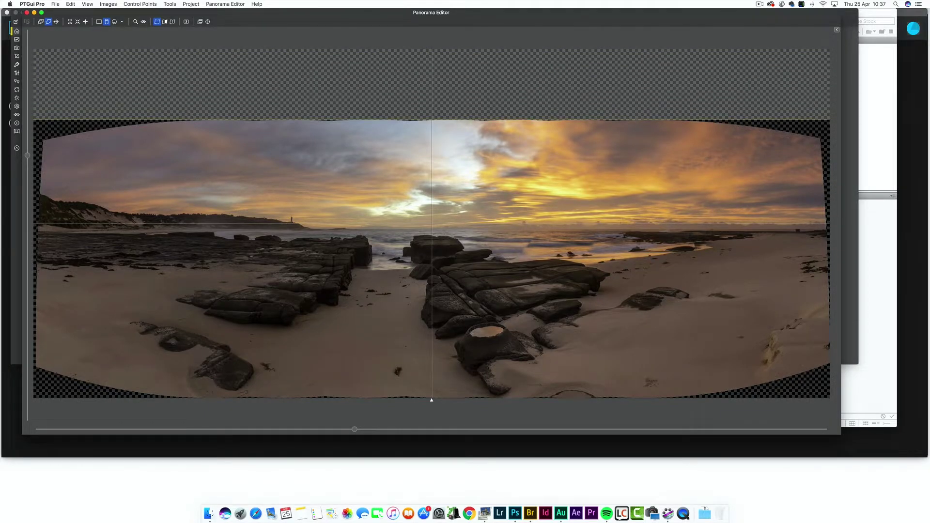
- Set the panorama output format to TIFF with 16 bits and packbits compression
click(853, 147)
click(100, 160)
click(132, 46)
click(128, 53)
click(207, 46)
click(470, 182)
click(469, 190)
click(462, 217)
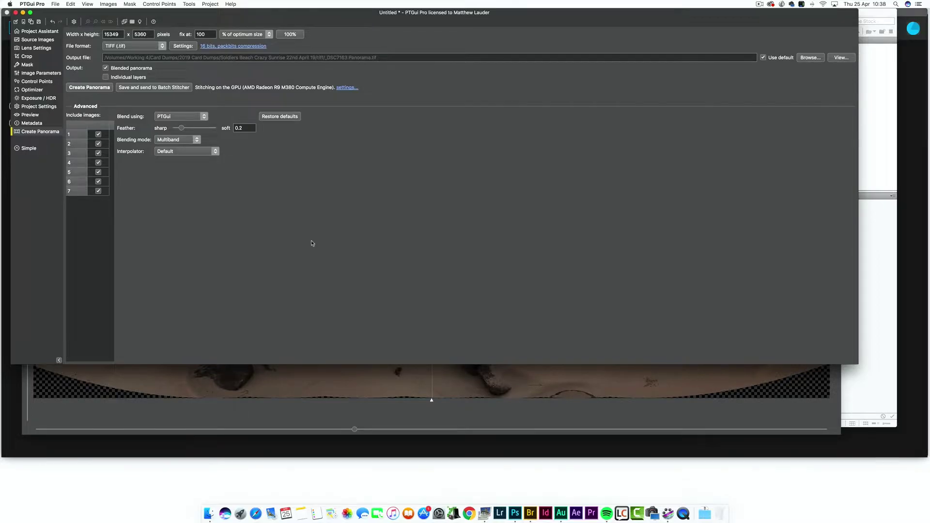
- Include individual layers alongside the blended panorama in the output, and create the panorama
click(105, 77)
click(149, 382)
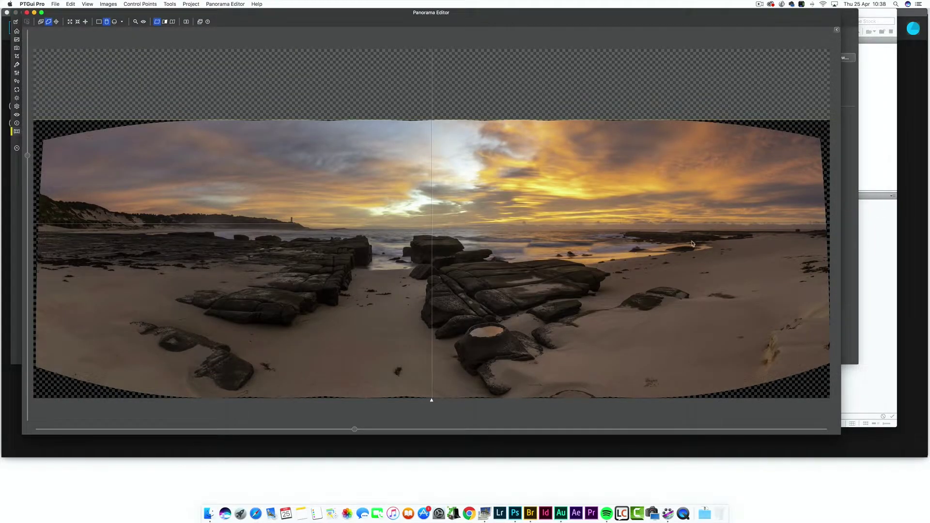
click(850, 208)
click(99, 87)
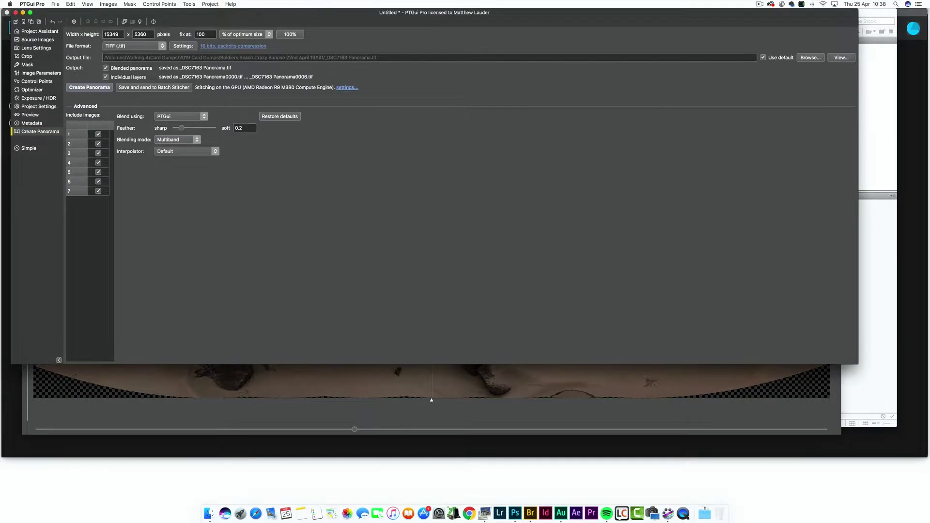
- Close the stitching project and quit PTGui, and open _DSC7163 Panorama.tif from Bridge in Photoshop
click(15, 12)
click(477, 203)
click(32, 4)
click(47, 72)
double_click(138, 58)
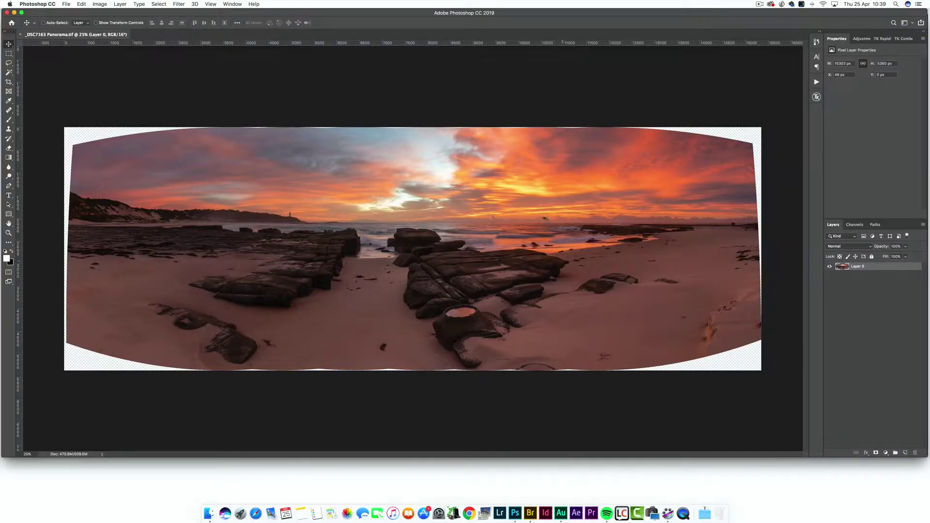
- Examine the stitched panorama at 100% along the horizon, the sea and the rocks for blending problems
key(z)
click(375, 218)
click(562, 228)
click(562, 227)
drag(485, 213, 655, 226)
click(548, 235)
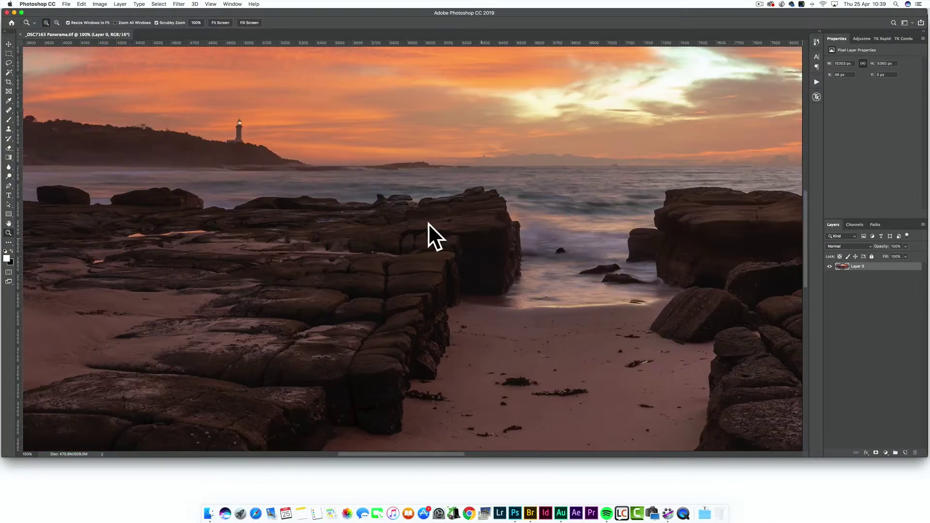
drag(256, 212, 384, 232)
drag(702, 225, 233, 216)
drag(493, 210, 421, 208)
key(super+minus)
key(super+minus)
key(super+minus)
key(super+minus)
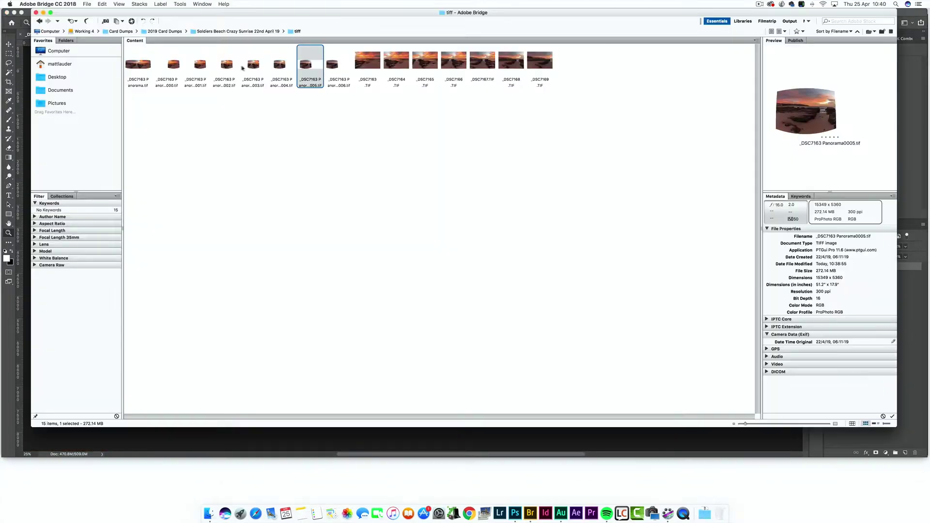
- Open _DSC7163 Panorama0002.tif and place its image as a new aligned layer above the stitched panorama, toggling its visibility to compare
click(223, 63)
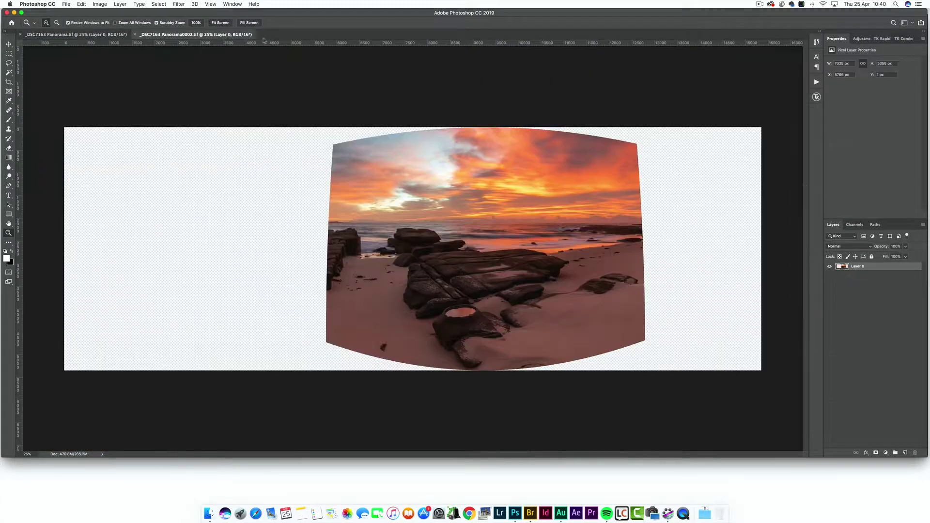
key(v)
drag(198, 34, 670, 198)
drag(861, 266, 373, 102)
click(829, 267)
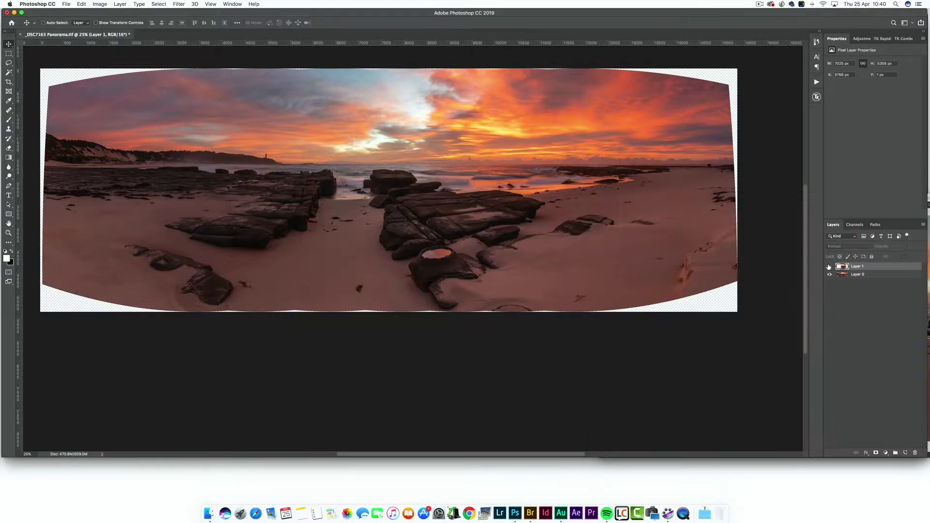
click(828, 267)
- Check the overlaid frame's sea and rocks against the panorama and hide the layer with a black layer mask
key(z)
click(620, 202)
click(620, 202)
drag(399, 217, 436, 220)
alt+click(516, 301)
alt+click(516, 301)
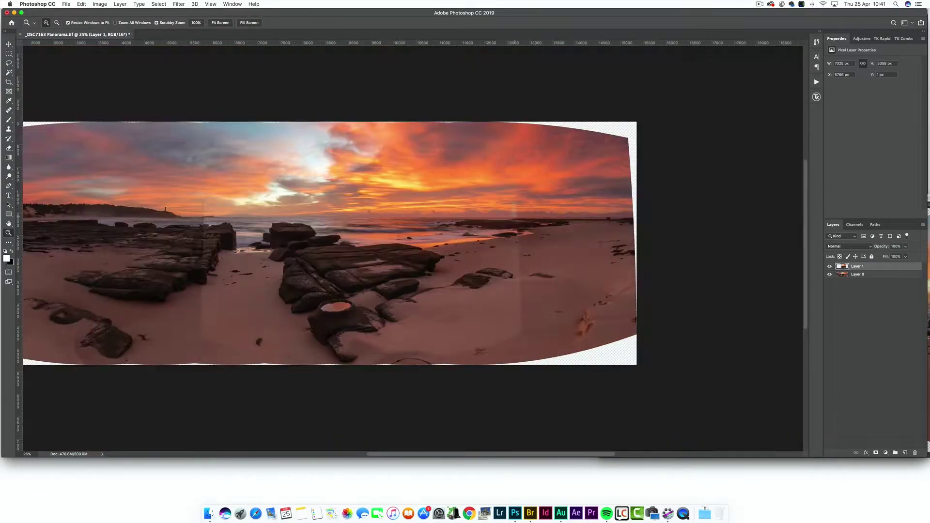
alt+click(876, 452)
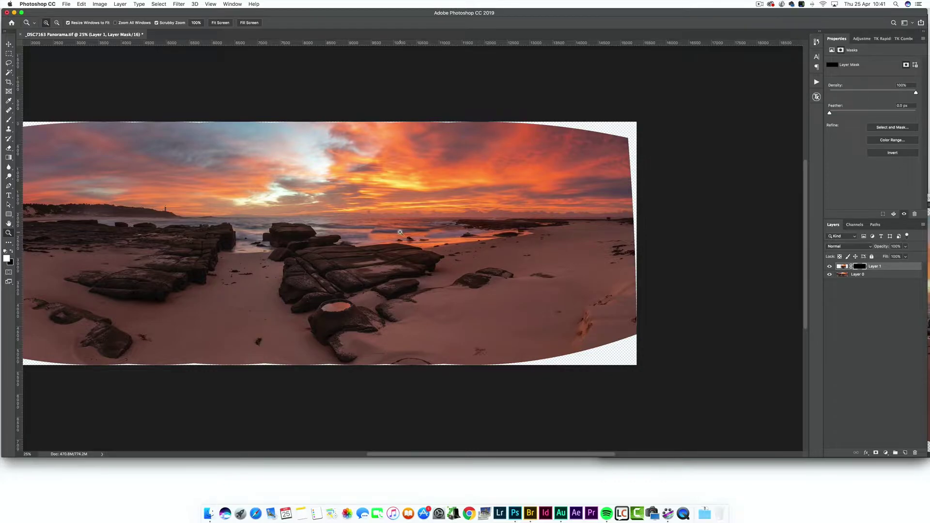
- Paint white on the layer mask with the Brush over the sea beyond the central rocks to reveal the single frame's water
click(400, 232)
key(b)
click(53, 23)
double_click(78, 79)
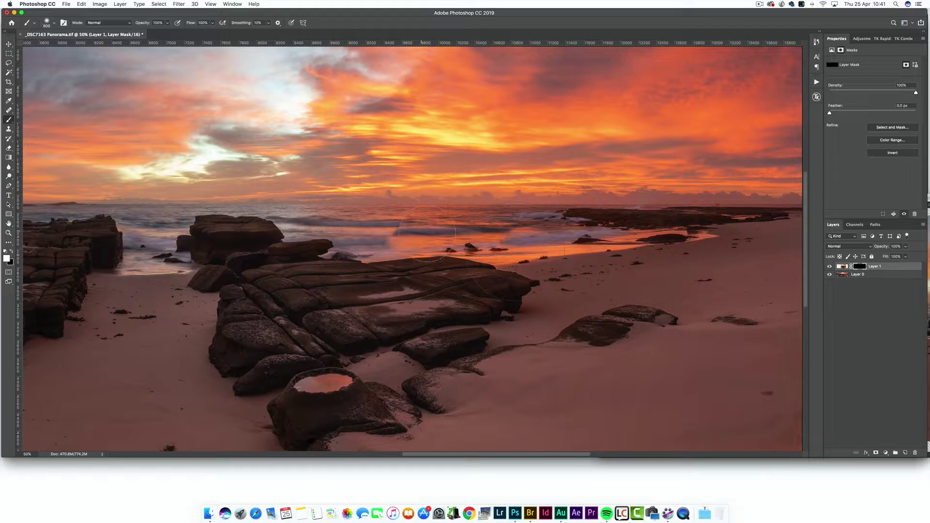
scroll(452, 239, up, 2)
key(bracketleft)
key(bracketleft)
key(bracketleft)
key(bracketleft)
key(bracketleft)
mouse_move(552, 239)
mouse_down()
mouse_move(739, 227)
mouse_move(473, 237)
mouse_up()
mouse_move(636, 223)
mouse_down()
mouse_move(178, 221)
mouse_move(434, 227)
mouse_up()
- Examine the blended water around the rocks at 100% and view the layer mask on its own
key(z)
double_click(392, 228)
key(z)
alt+click(622, 178)
alt+click(621, 178)
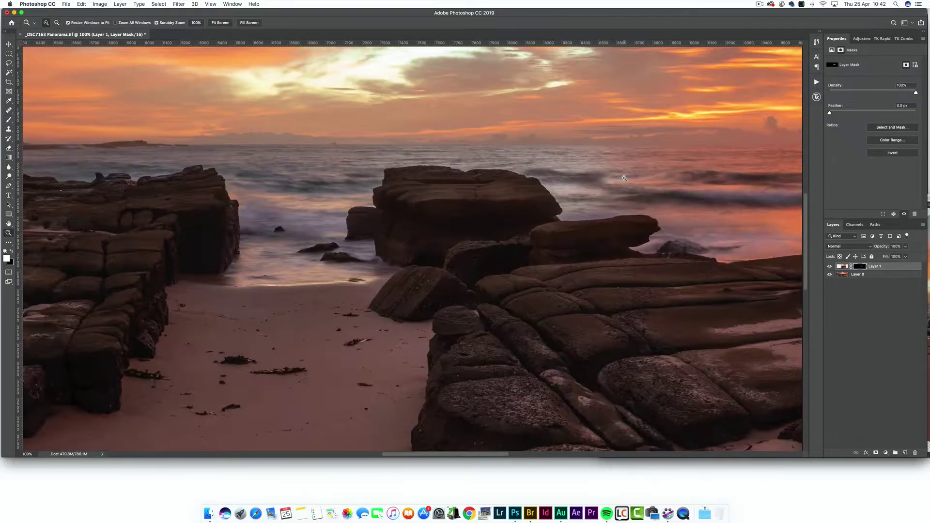
drag(621, 178, 382, 177)
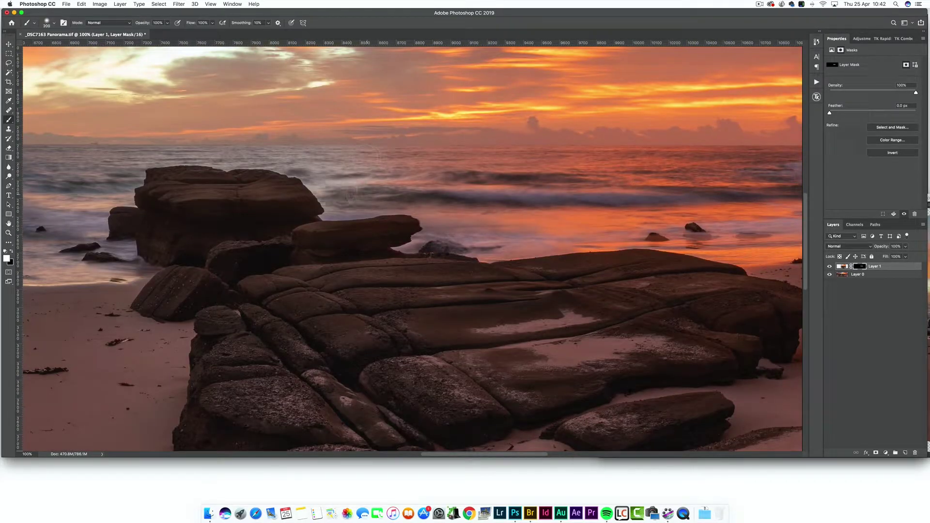
scroll(296, 174, right, 5)
alt+click(859, 266)
key(super+minus)
alt+click(861, 267)
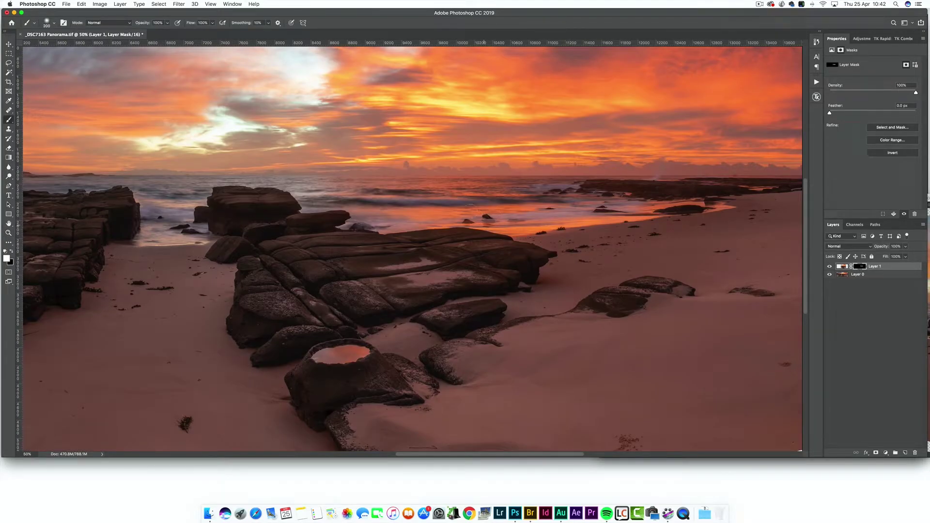
- Reveal more of the mid-sea water with white, enlarge the brush to 400, and paint the mask black beside the large rock
mouse_move(531, 205)
mouse_down()
mouse_move(623, 200)
mouse_move(480, 215)
mouse_up()
key(bracketright)
key(bracketright)
key(bracketright)
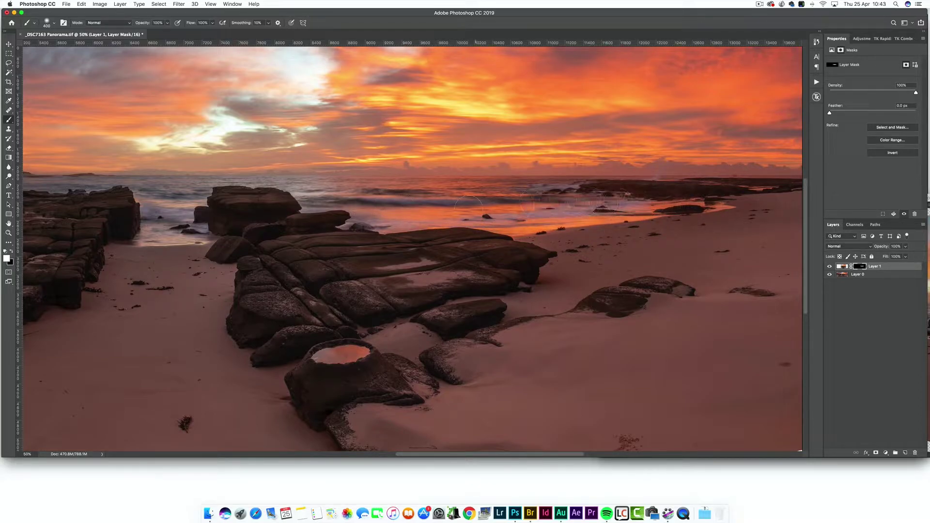
key(x)
drag(289, 187, 317, 193)
- Review the whole panorama and merge the masked layer down into it
key(z)
alt+click(527, 249)
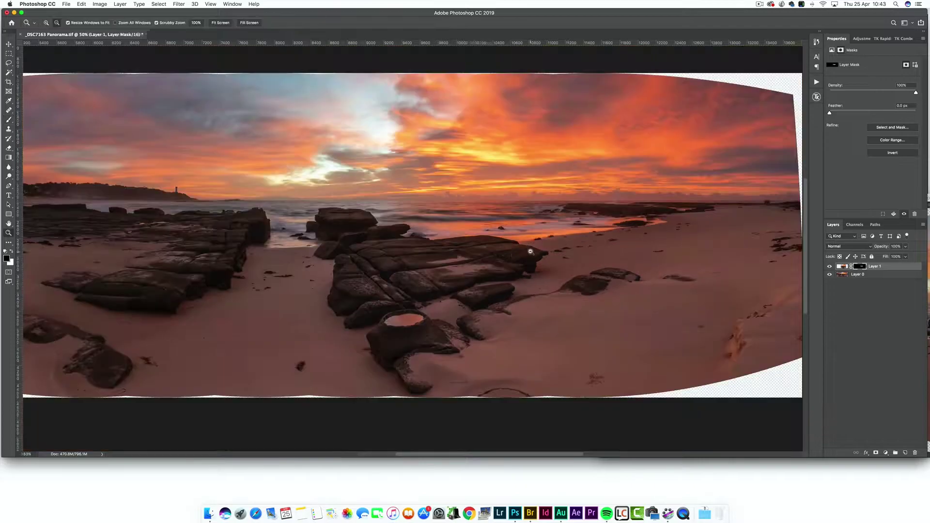
alt+click(528, 250)
drag(609, 272, 766, 269)
key(super+e)
- Place _DSC7163 Panorama0003.tif as a new layer above the panorama and hide it with a black layer mask
click(385, 225)
click(386, 224)
click(385, 224)
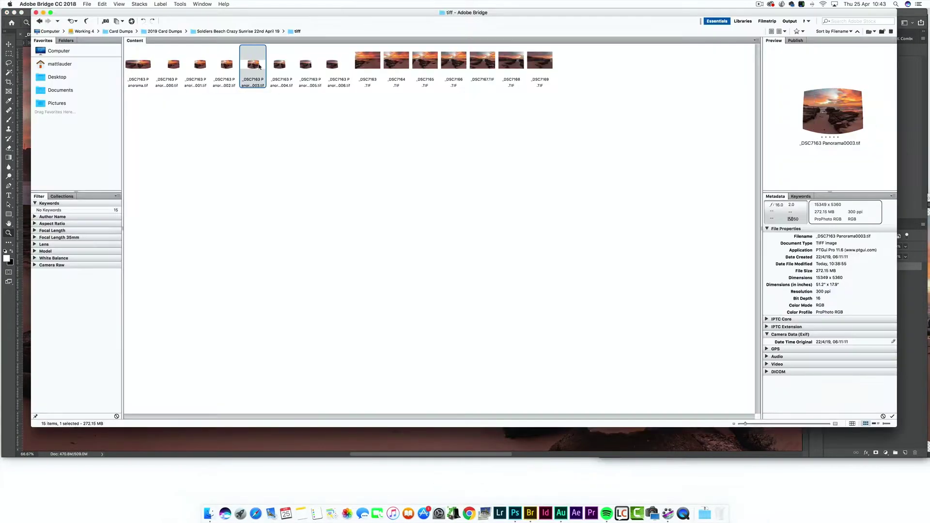
double_click(264, 67)
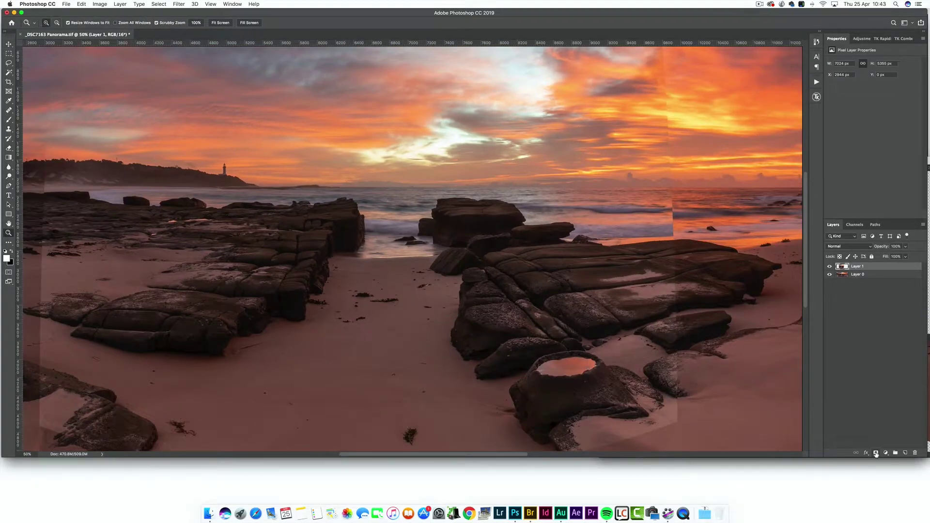
click(875, 453)
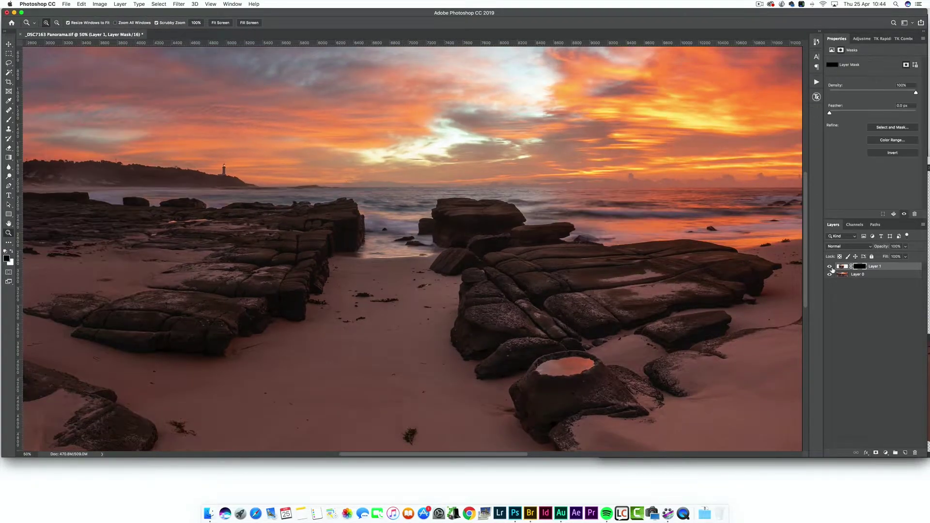
- Compare the water around the rocks at 100% with Layer 1's mask switched on and off
key(super+1)
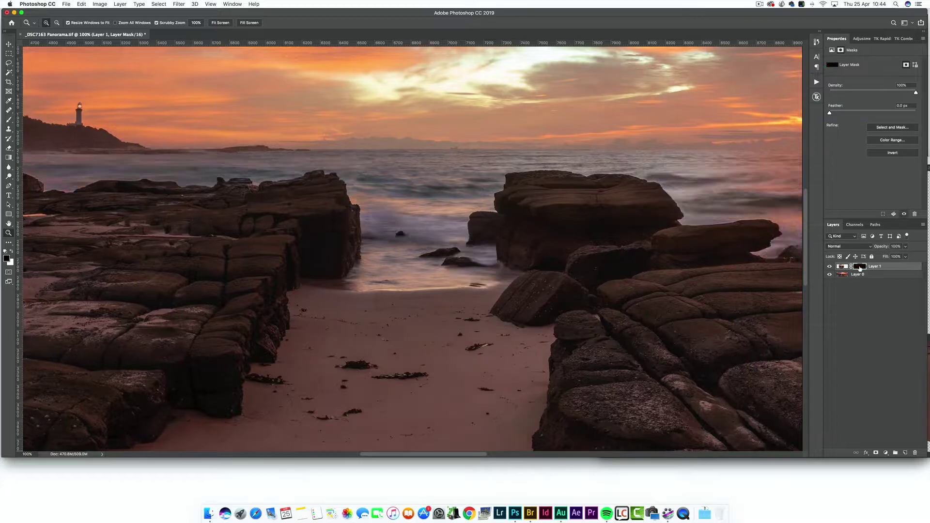
shift+click(859, 268)
shift+click(859, 267)
shift+click(859, 266)
shift+click(859, 267)
shift+click(859, 266)
- Paint white on Layer 1's mask over the water channel between the rocks to remove the small isolated rock
key(b)
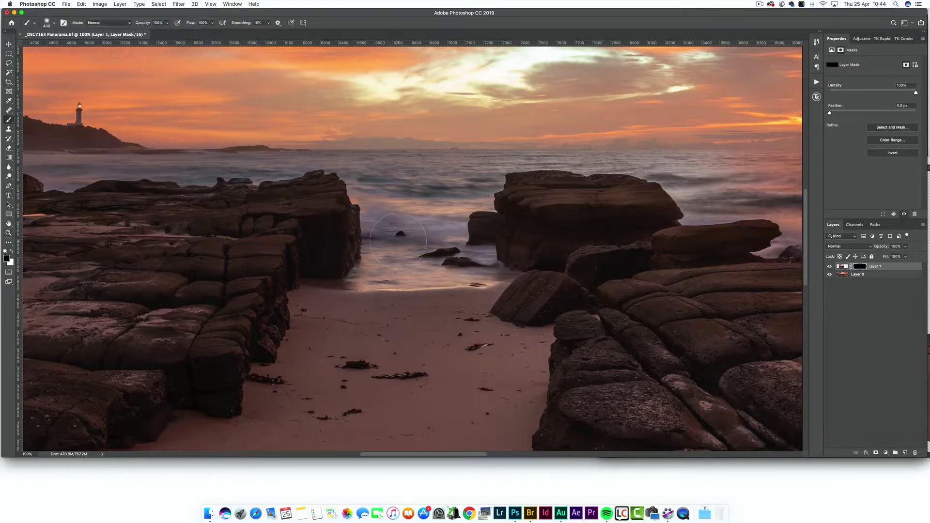
key(x)
drag(375, 223, 409, 213)
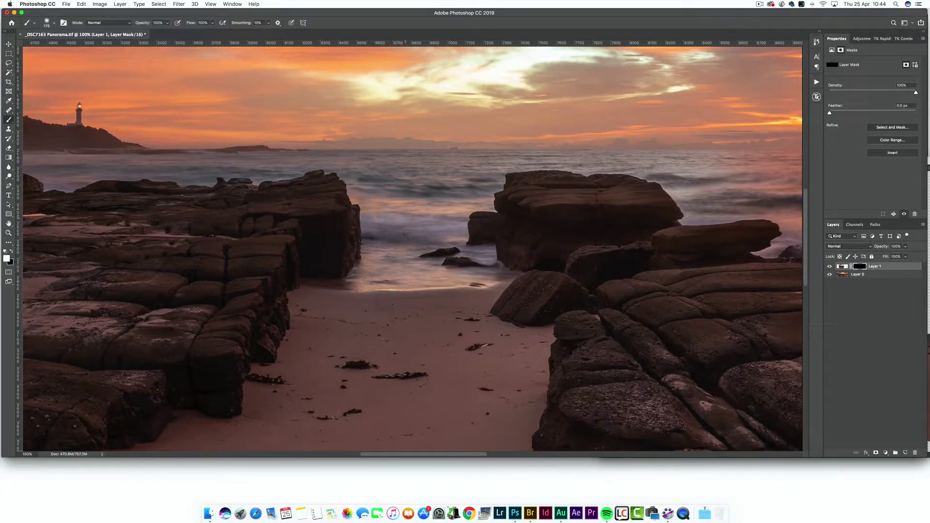
drag(454, 244, 418, 270)
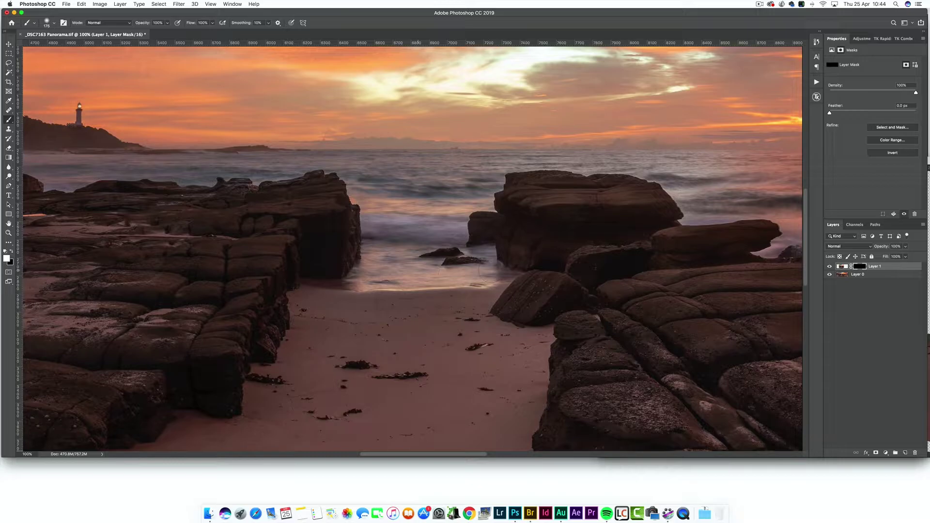
- Compare the image with Layer 1 hidden and shown, and merge it down into the panorama
click(829, 267)
click(828, 267)
key(z)
alt+click(397, 204)
alt+click(397, 203)
alt+click(397, 203)
key(super+e)
key(super+e)
key(super+minus)
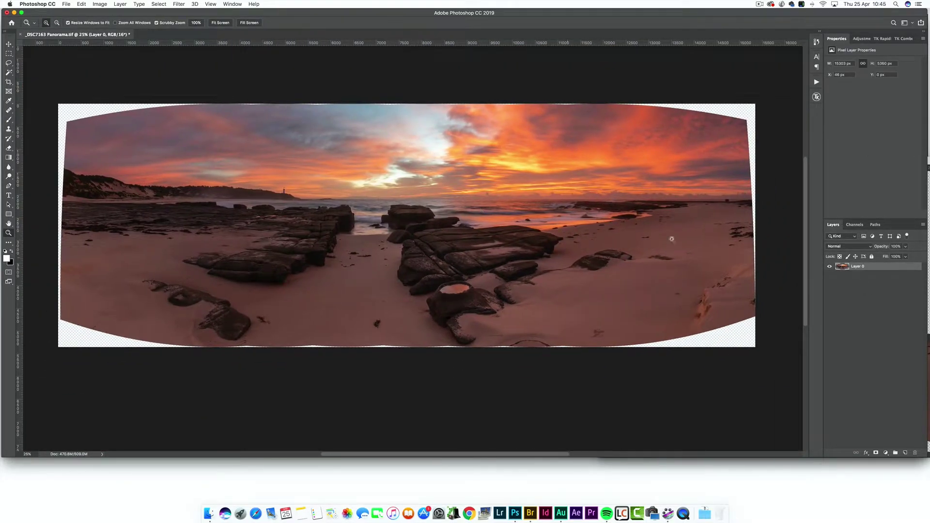
- Crop the panorama to a 3:1 ratio, trimming most of the curved transparent edges and nudging the image within the frame
key(c)
click(60, 110)
drag(65, 134, 74, 137)
drag(751, 360, 733, 355)
key(super+r)
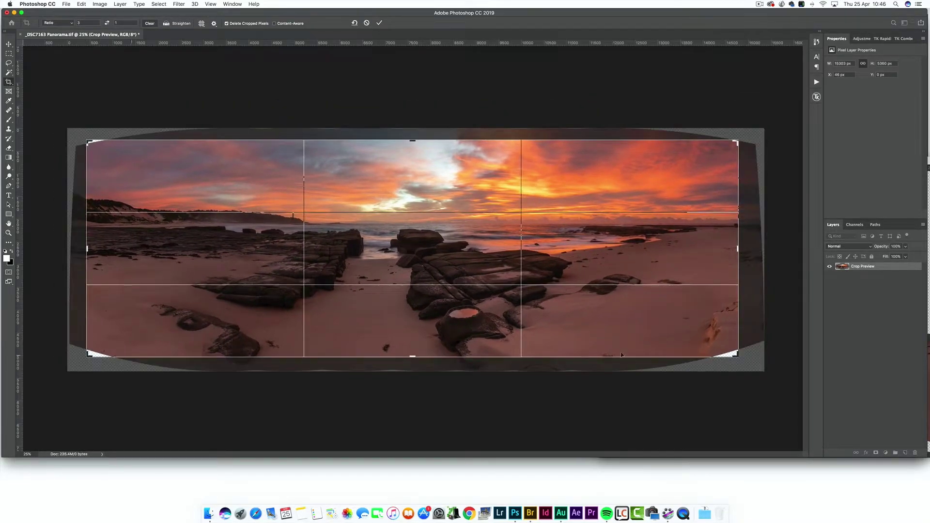
drag(440, 185, 440, 183)
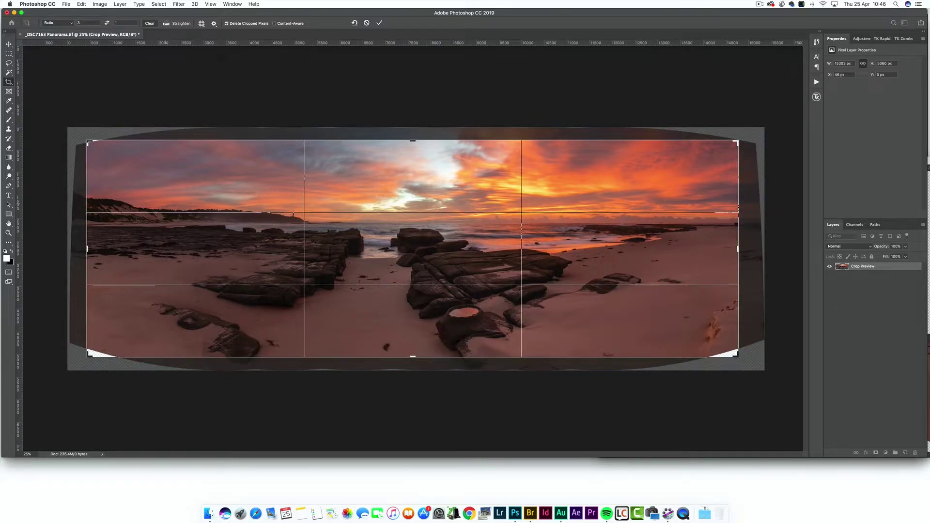
key(Return)
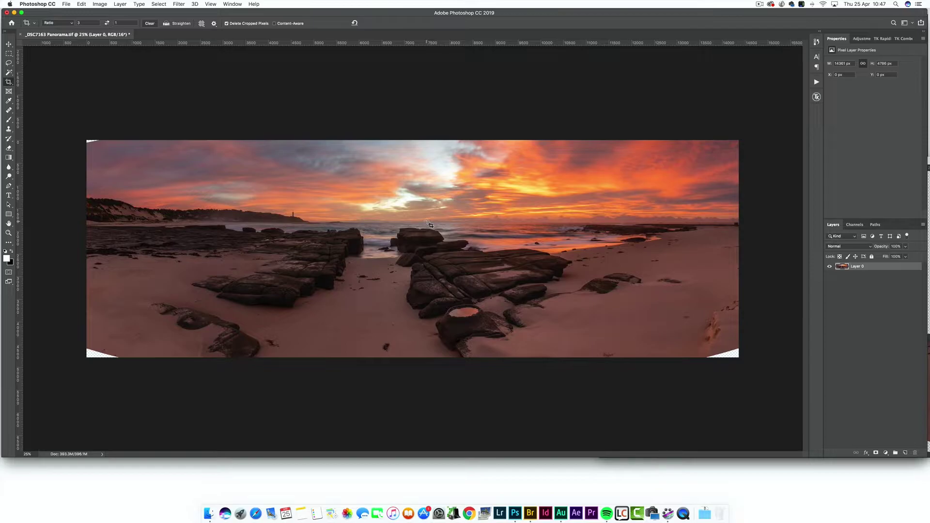
- Generate a Darks-2 luminosity mask with TK RapidMask and output it as the mask of a Curves adjustment layer
click(884, 39)
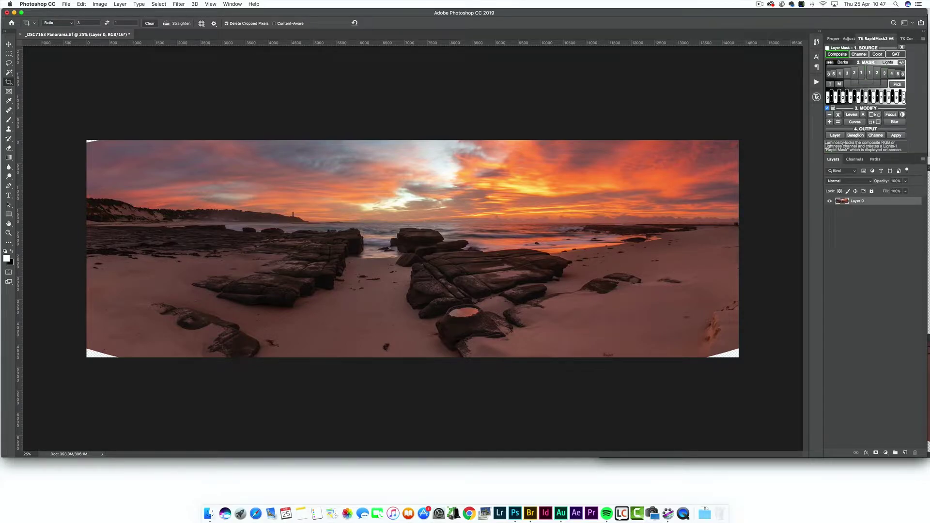
click(854, 72)
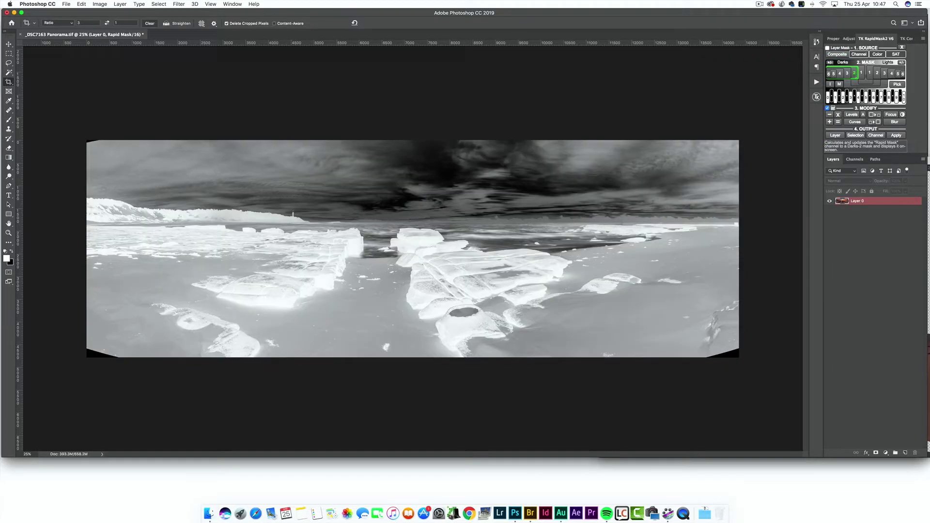
click(835, 135)
click(837, 48)
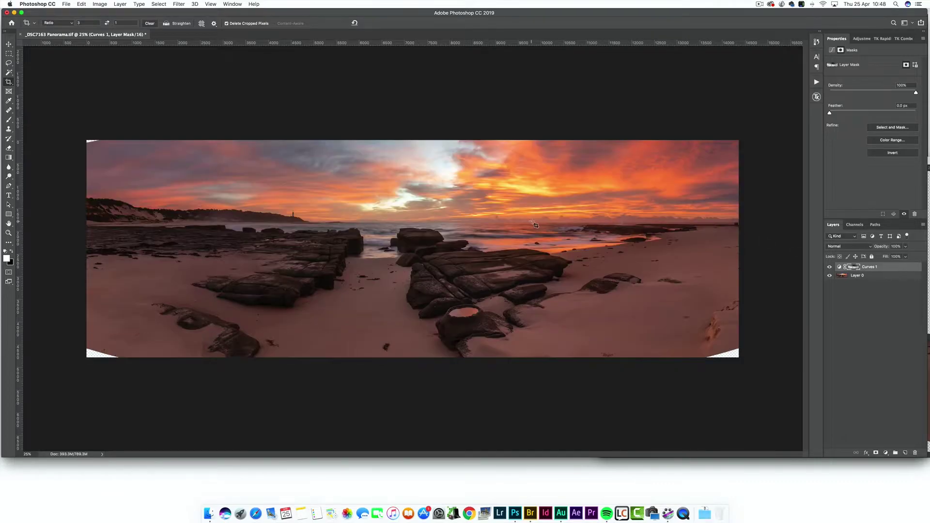
alt+click(852, 267)
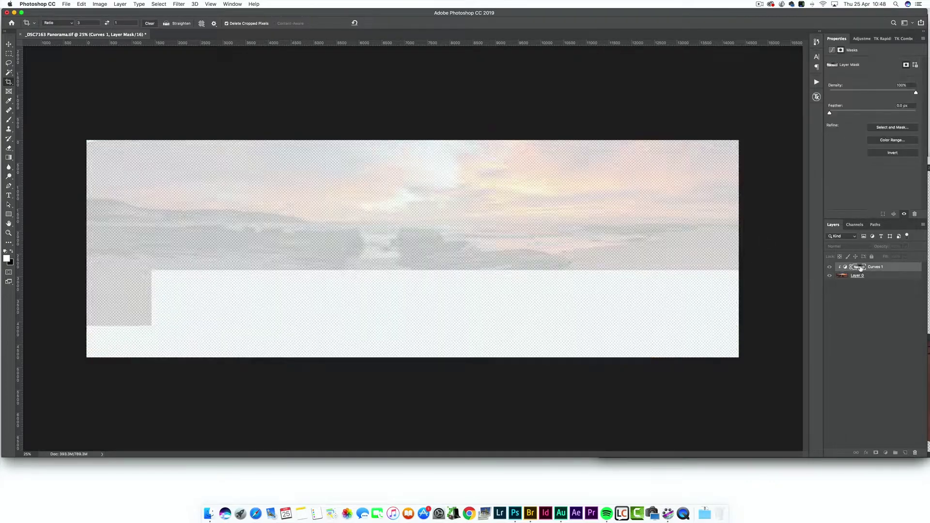
click(923, 224)
click(851, 445)
- Brighten the dark areas with the curve, placing a shadow point at input 37, output 65 and a restrained upper point
click(831, 49)
drag(855, 140, 854, 133)
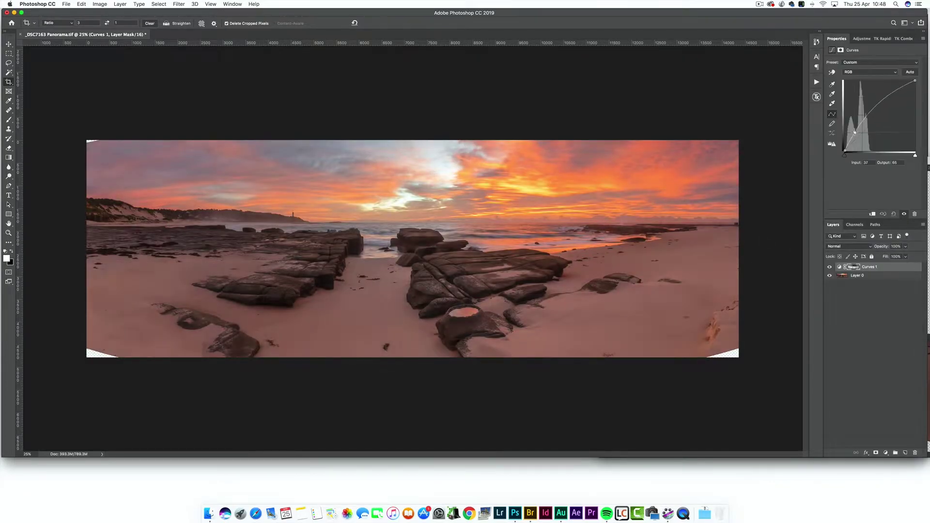
drag(889, 93, 889, 87)
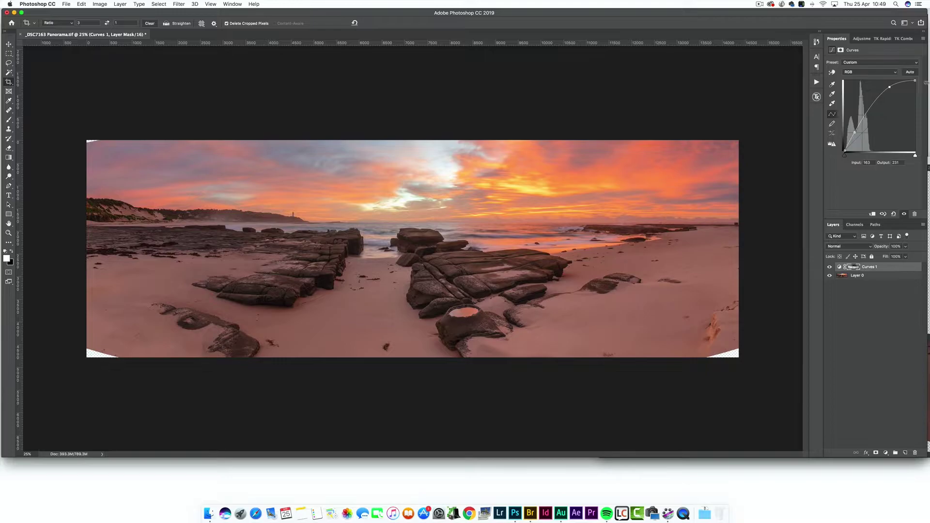
drag(889, 87, 891, 95)
drag(854, 132, 854, 132)
drag(891, 95, 890, 94)
- Compare the image with the Curves adjustment hidden and shown, and merge it into the panorama layer
click(829, 267)
click(829, 267)
key(super+e)
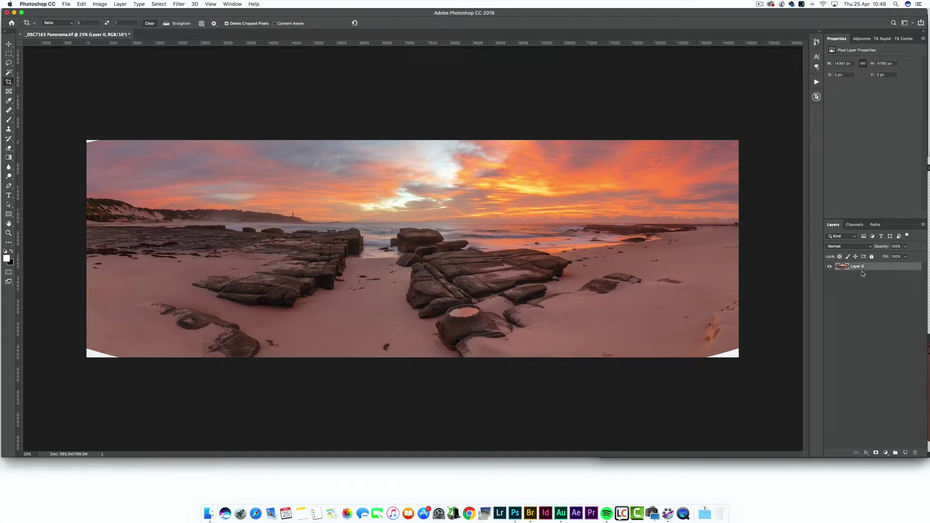
- Open the panorama in Color Efex Pro 4, compare the Pro Contrast filter's effect, and apply it as a new layer
click(179, 3)
mouse_move(193, 166)
click(300, 173)
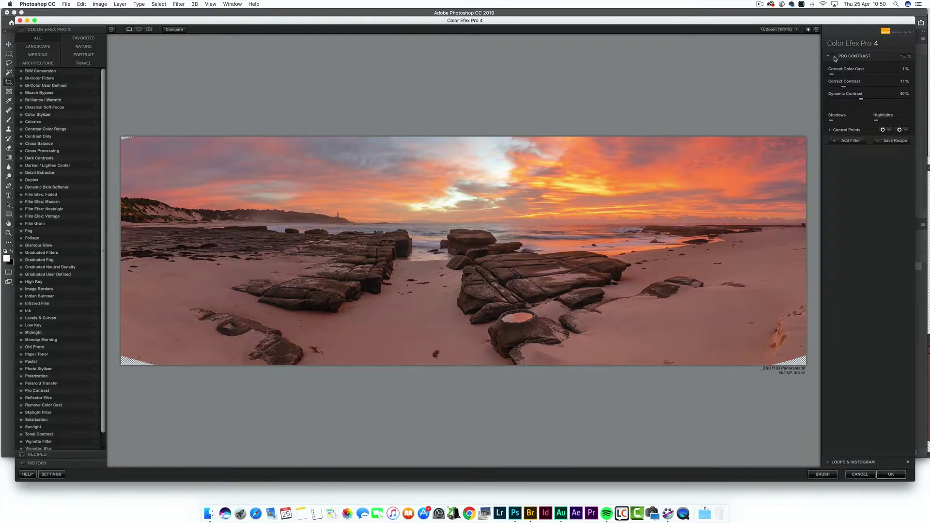
click(834, 57)
click(834, 58)
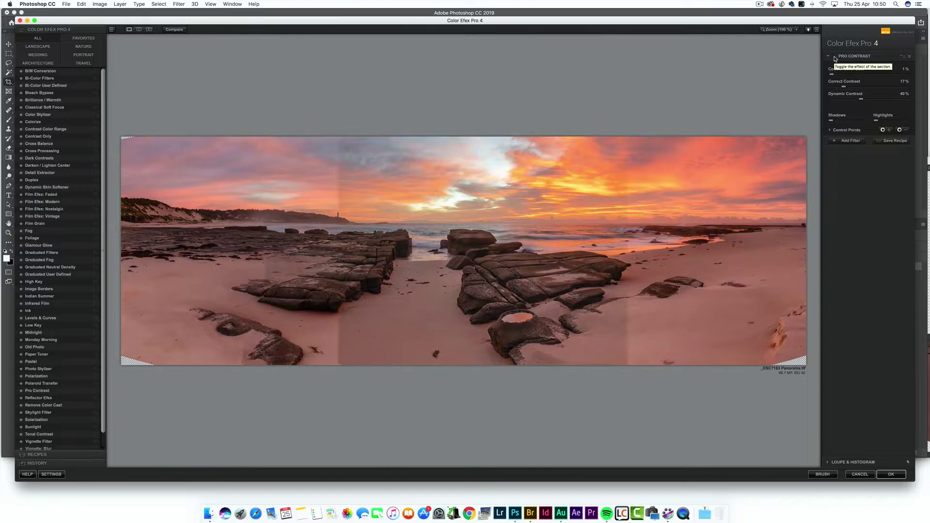
click(834, 57)
click(834, 57)
click(834, 57)
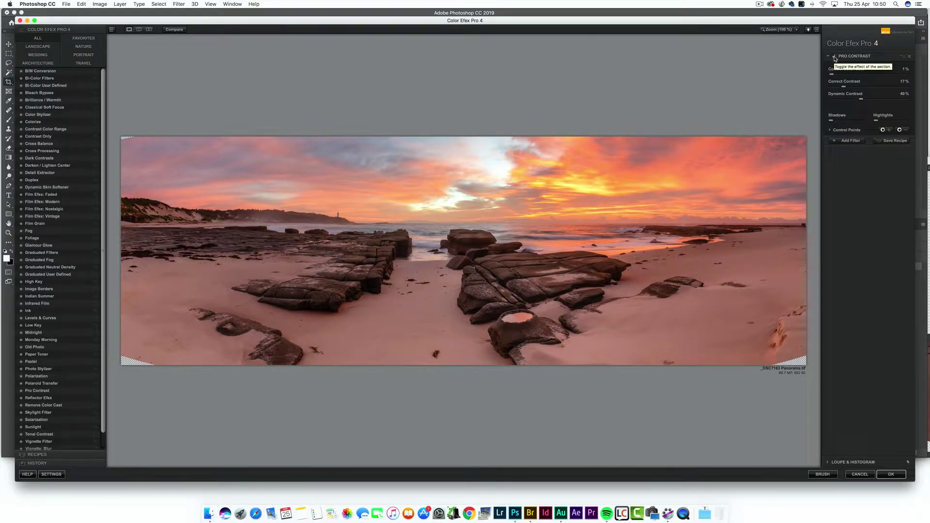
click(891, 474)
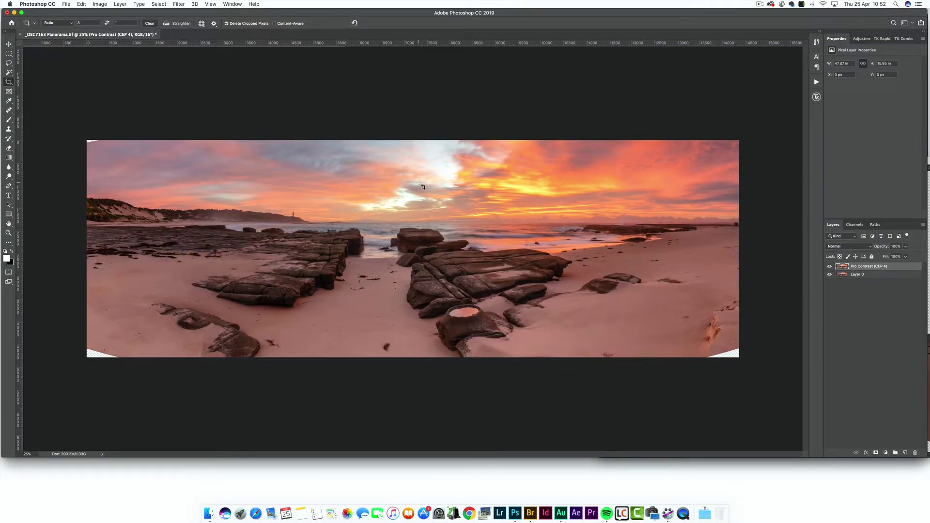
- Check the bright sky and create a Curves layer masked with a Lights-5 luminosity mask of the brightest highlights
key(z)
click(479, 172)
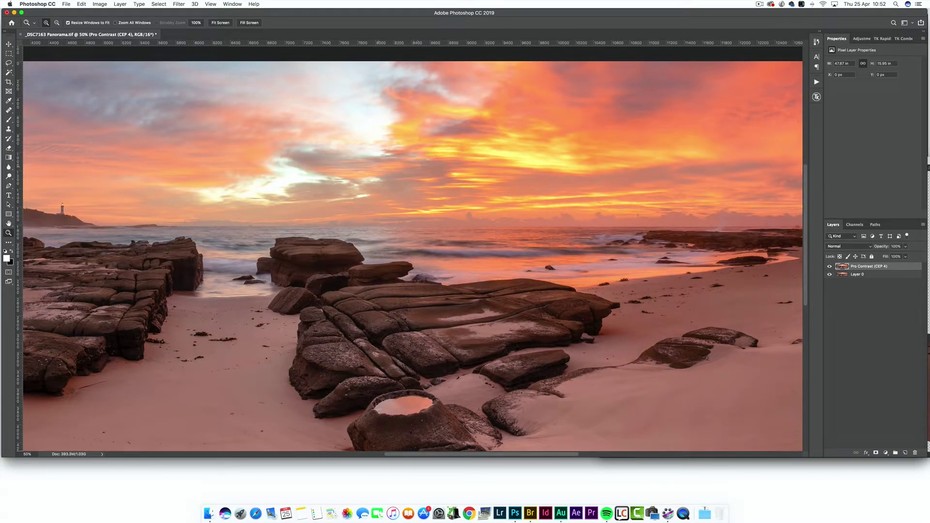
alt+click(438, 173)
alt+click(438, 174)
click(882, 39)
click(837, 54)
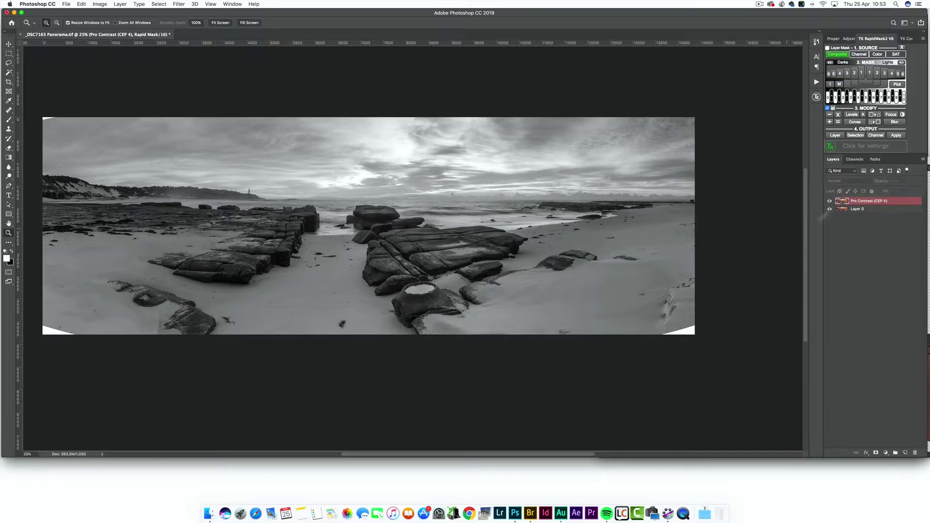
click(898, 73)
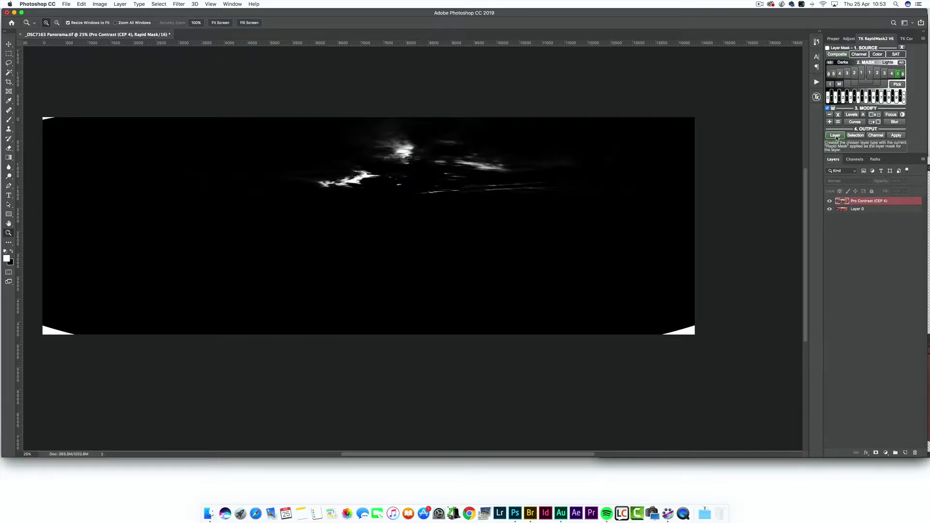
click(835, 135)
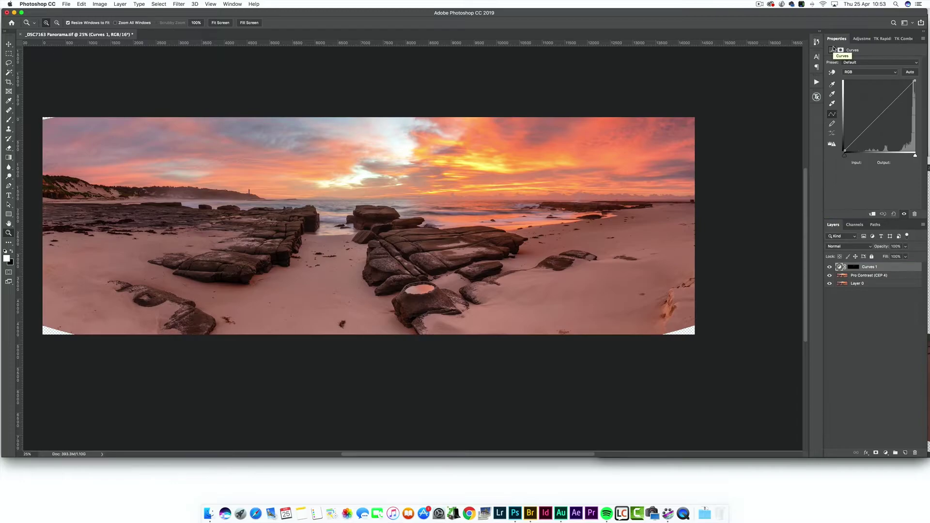
- Copy the Curves layer's highlight mask to the Pro Contrast layer and invert it to protect the brightest sky
drag(861, 275, 860, 276)
click(829, 267)
click(858, 276)
alt+click(858, 276)
alt+click(857, 276)
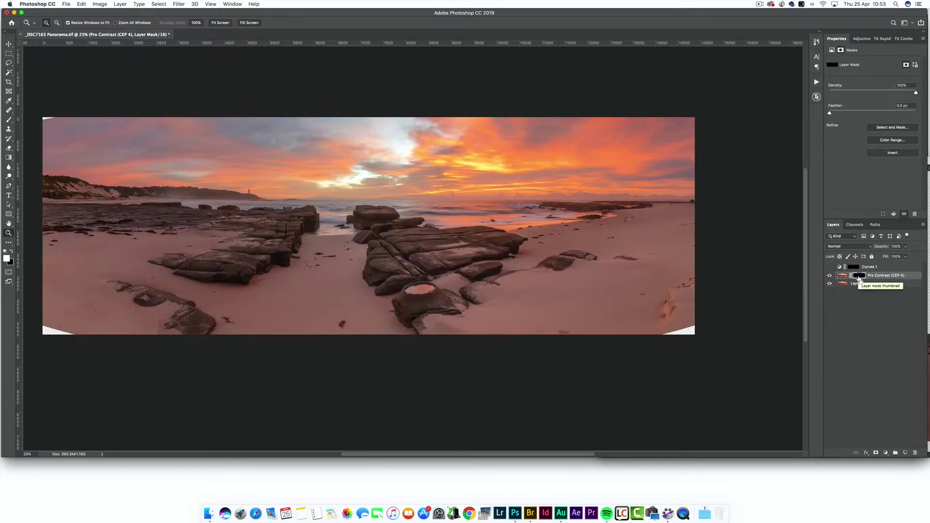
key(super+i)
alt+click(857, 276)
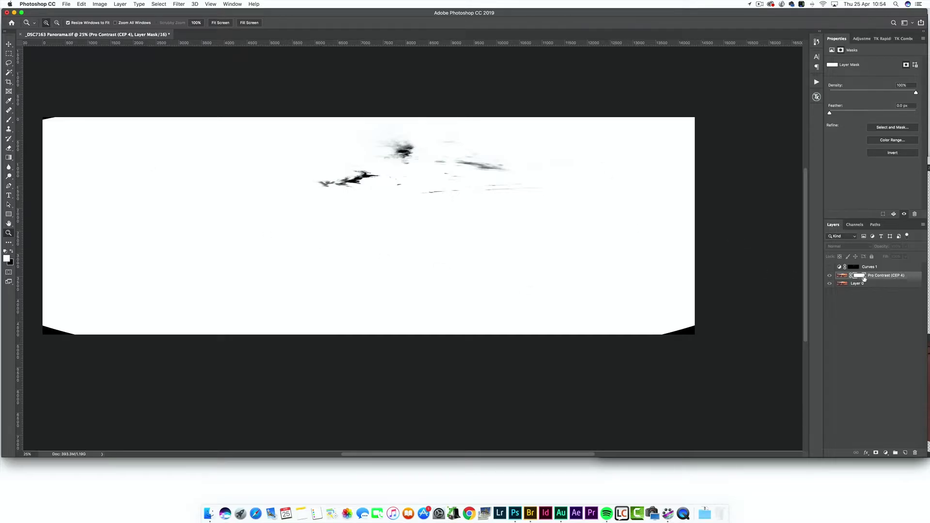
alt+click(859, 276)
- Examine the bright clouds up close with the Pro Contrast layer's mask switched on and off
click(417, 164)
click(417, 164)
shift+click(860, 276)
shift+click(860, 276)
click(516, 181)
click(515, 180)
shift+click(859, 276)
shift+click(860, 276)
shift+click(860, 276)
shift+click(860, 276)
alt+click(489, 178)
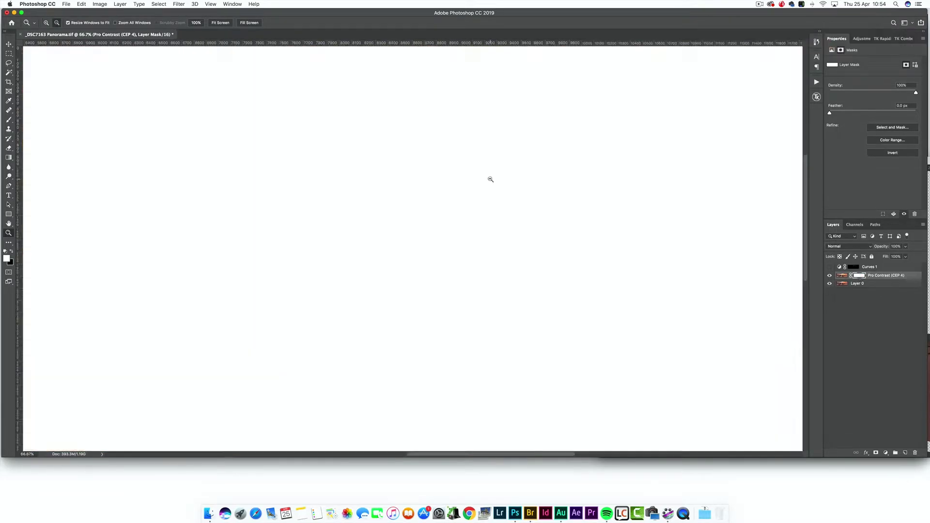
alt+click(488, 180)
alt+click(488, 179)
drag(487, 194, 515, 183)
- Delete the Curves 1 layer and compare the image with the Pro Contrast layer hidden and shown
click(841, 268)
drag(841, 268, 914, 452)
click(830, 267)
click(830, 267)
- Darken the highlight areas of the Pro Contrast layer's mask with Levels by raising the black point
alt+click(859, 267)
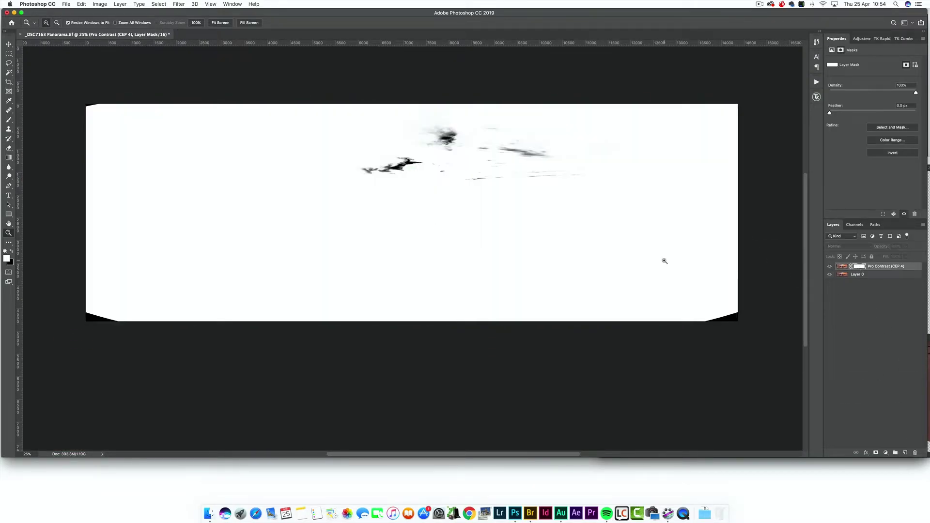
key(ctrl+l)
drag(411, 12, 247, 106)
drag(183, 188, 199, 190)
click(304, 119)
alt+click(858, 266)
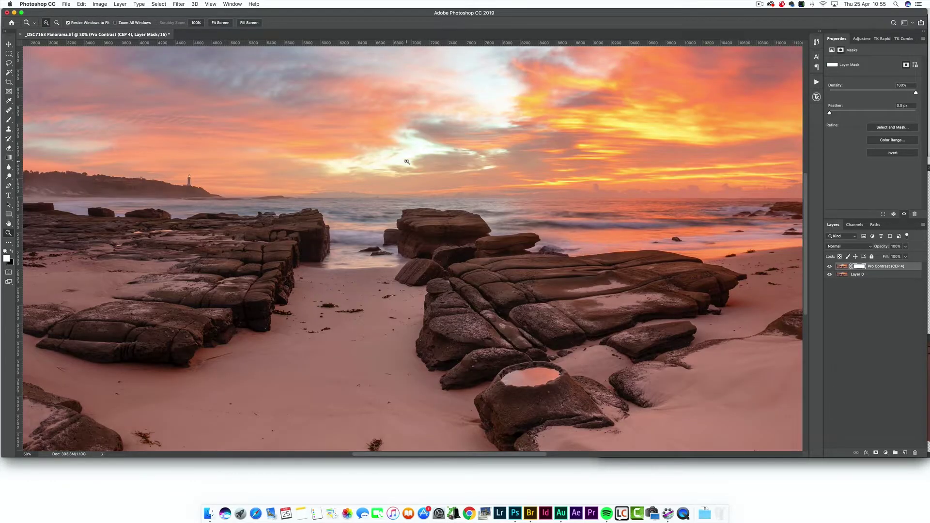
- Soften the Pro Contrast layer's mask with a Gaussian Blur of 3.2 pixels radius
key(ctrl+1)
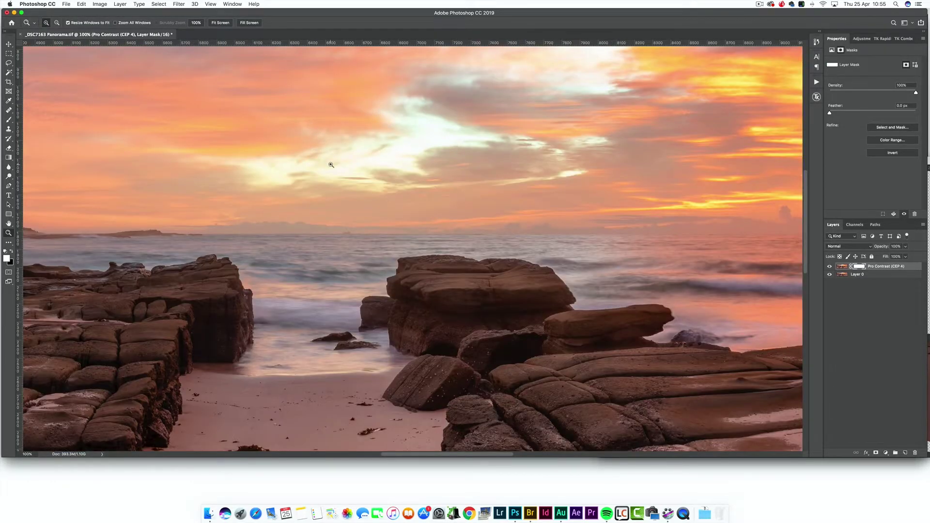
alt+click(858, 266)
click(179, 4)
mouse_move(194, 90)
click(296, 118)
drag(320, 237, 350, 232)
drag(328, 338, 312, 338)
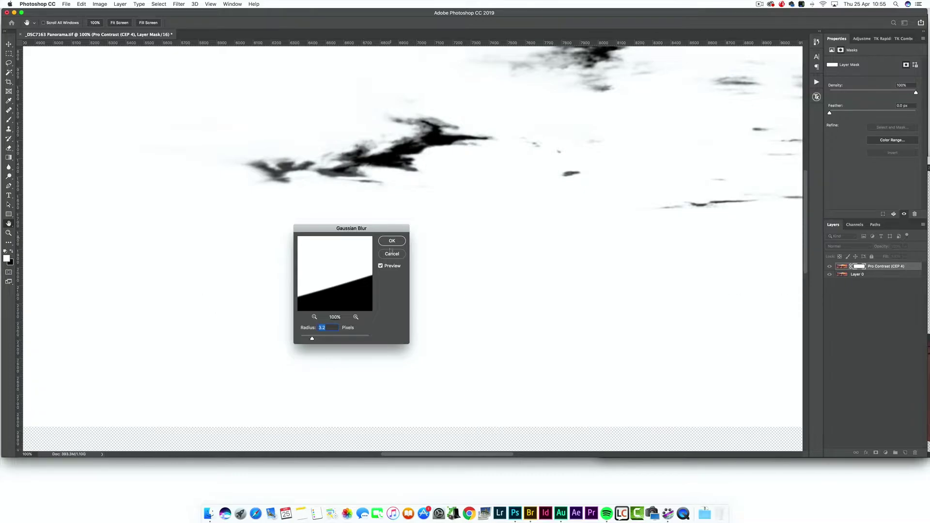
click(392, 241)
key(z)
alt+click(858, 267)
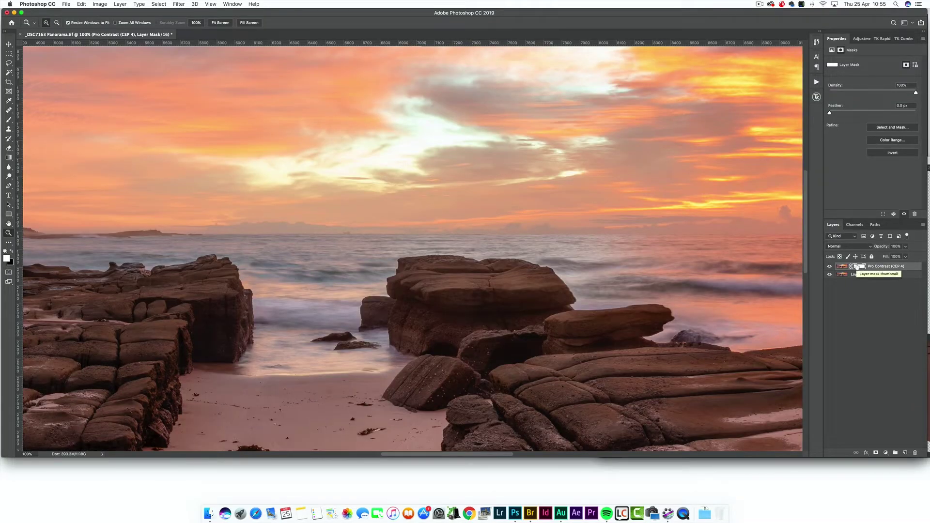
- Merge the Pro Contrast layer into the panorama and duplicate the merged layer
alt+click(422, 182)
alt+click(422, 182)
alt+click(422, 181)
alt+click(422, 181)
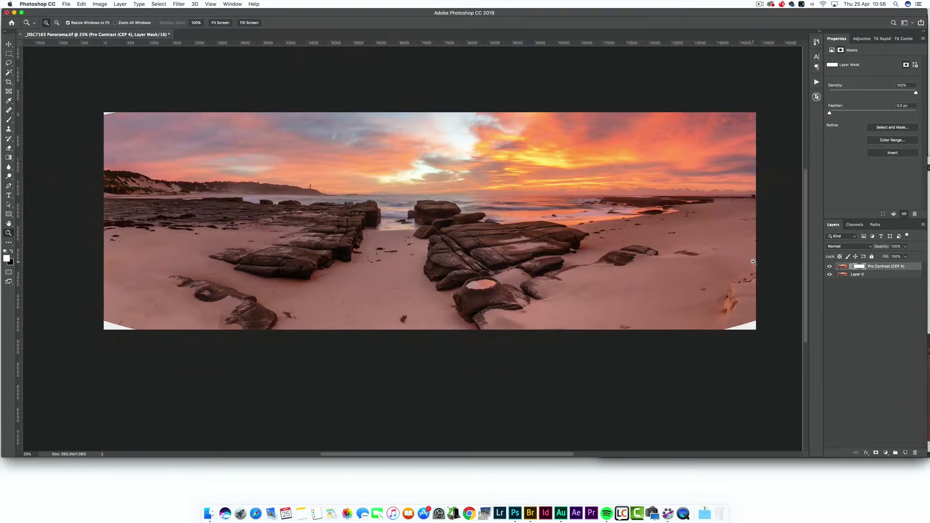
key(super+e)
key(super+j)
- Clone nearby sand over the transparent lower-right corner of the panorama on the duplicate layer
click(734, 323)
click(734, 323)
click(734, 323)
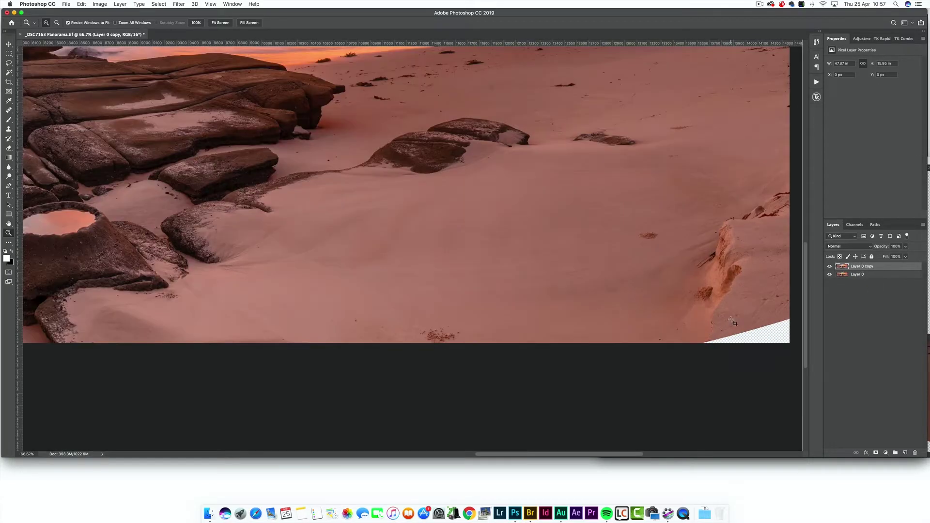
key(s)
mouse_move(709, 342)
mouse_down()
mouse_move(725, 340)
mouse_move(640, 315)
mouse_move(670, 324)
mouse_move(697, 314)
mouse_move(698, 332)
mouse_up()
alt+click(658, 313)
- Clone away the leftover specks along the sandy edge in the panorama's lower-right corner with a smaller brush
key(z)
click(623, 320)
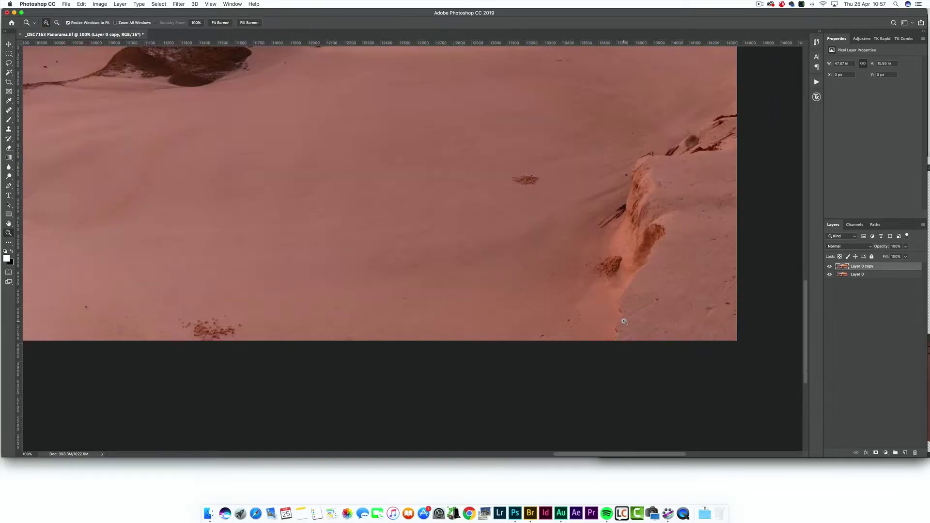
key(s)
key(bracketleft)
key(bracketleft)
key(bracketleft)
key(bracketleft)
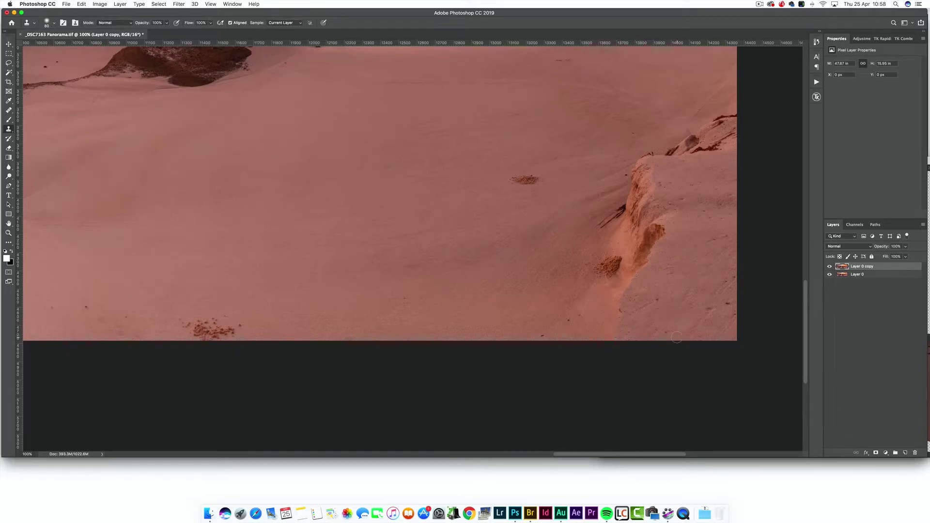
- Clone clean sand over the patch of dark debris at the panorama's bottom edge, between the rocks and the right corner
key(z)
alt+click(562, 284)
click(537, 214)
drag(291, 295, 514, 241)
key(s)
key(bracketright)
key(bracketright)
key(bracketright)
key(bracketright)
mouse_move(433, 306)
mouse_down()
mouse_move(460, 311)
mouse_move(438, 318)
mouse_up()
- Clone nearby sand over the transparent lower-left corner of the panorama
key(z)
alt+click(444, 238)
alt+click(444, 238)
alt+click(444, 238)
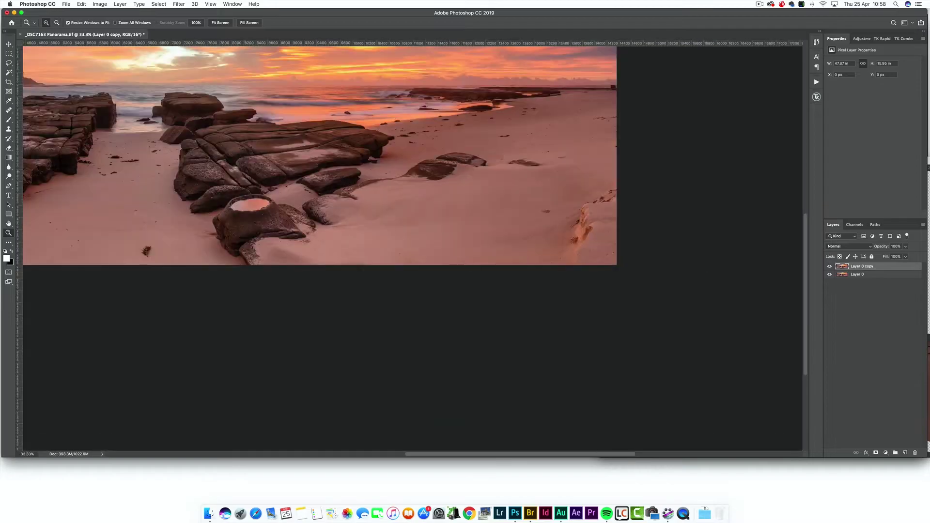
mouse_move(219, 166)
mouse_down()
mouse_move(290, 243)
mouse_move(367, 223)
mouse_up()
key(super+r)
click(182, 289)
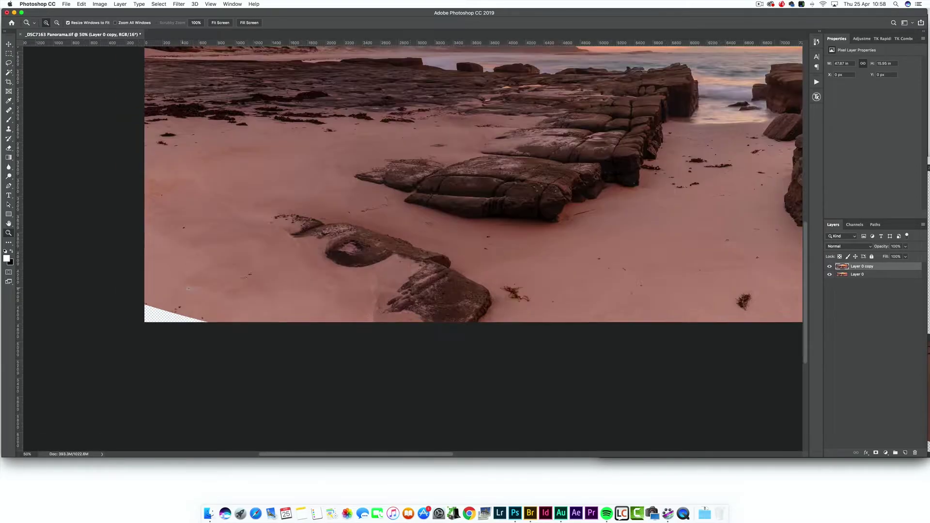
click(182, 288)
mouse_move(182, 288)
mouse_down()
mouse_move(254, 289)
mouse_move(274, 327)
mouse_move(206, 329)
mouse_up()
key(s)
alt+click(244, 311)
- Examine the sky, headland, rocks and horizon across the whole panorama for remaining flaws
drag(311, 130, 332, 433)
drag(309, 166, 313, 204)
drag(230, 97, 260, 94)
drag(581, 168, 359, 127)
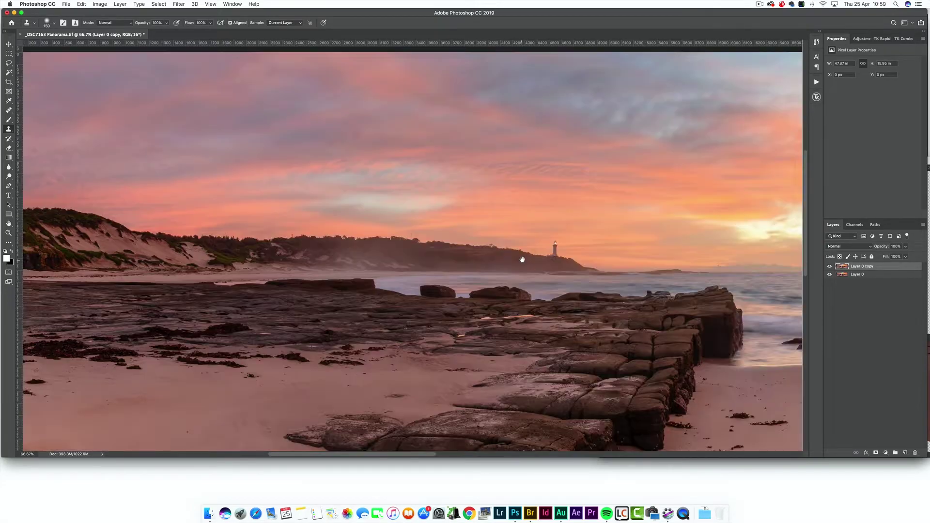
key(z)
alt+click(522, 260)
alt+click(522, 260)
alt+click(522, 260)
drag(573, 261, 661, 274)
triple_click(746, 332)
drag(189, 304, 584, 251)
drag(174, 233, 417, 235)
alt+click(417, 234)
alt+click(417, 234)
drag(493, 214, 306, 285)
alt+click(418, 207)
- Merge the cloned duplicate layer into the panorama
key(super+e)
click(473, 209)
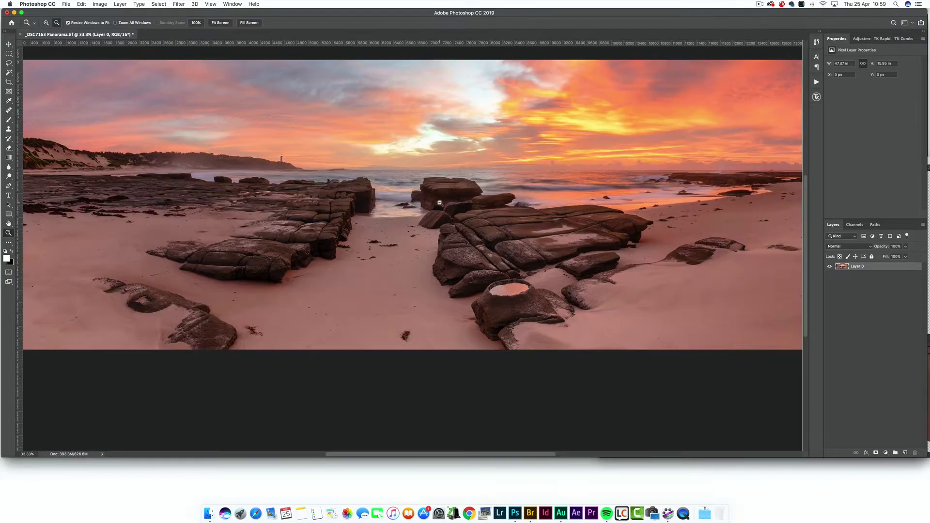
alt+click(439, 202)
- Build a saturation-based RapidMask favouring the less saturated areas and output it as a masked Hue/Saturation layer
click(882, 39)
click(896, 54)
click(894, 66)
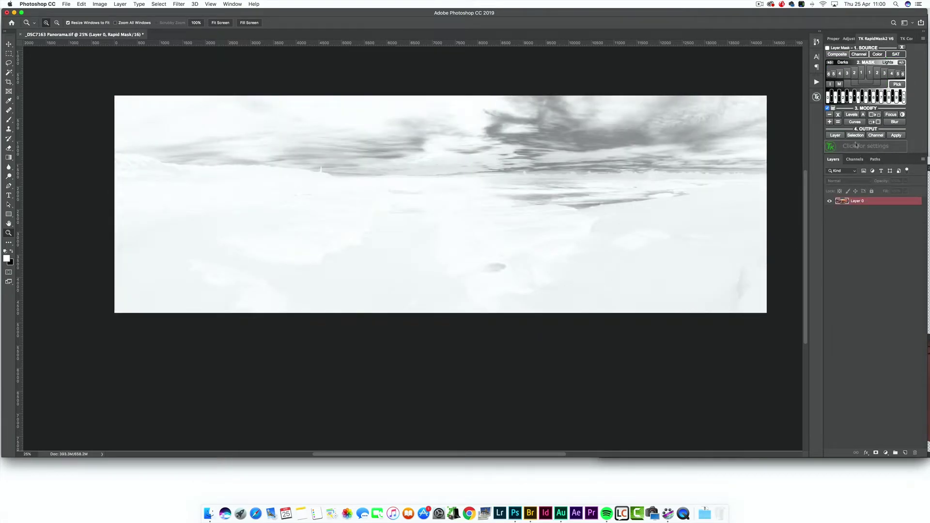
click(835, 135)
click(840, 63)
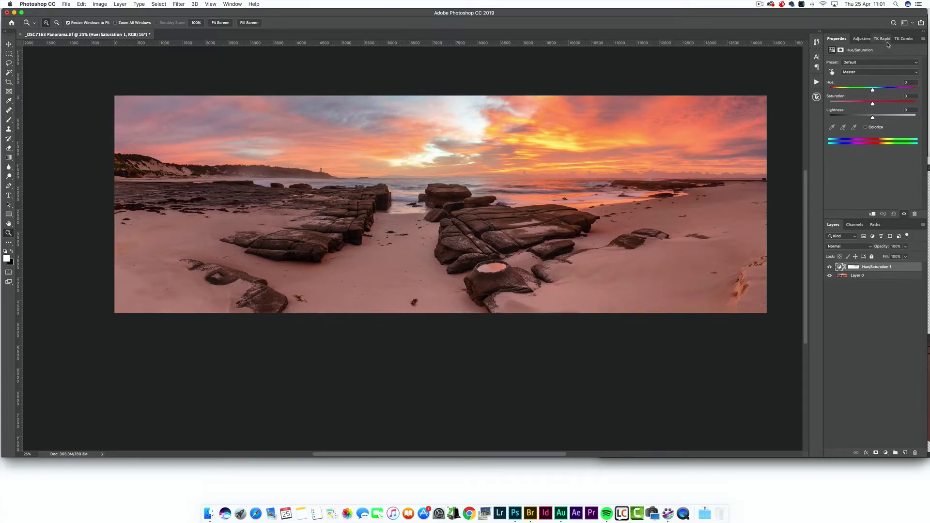
- Set the Hue/Saturation layer's Master saturation to +12 and slightly boost the saturation of an individual colour range
drag(872, 103, 875, 104)
click(856, 73)
click(852, 78)
drag(872, 104, 874, 106)
- Add a Color Balance layer with midtones shifted slightly toward cyan and green at +1, and compare the image without it
click(885, 453)
click(889, 458)
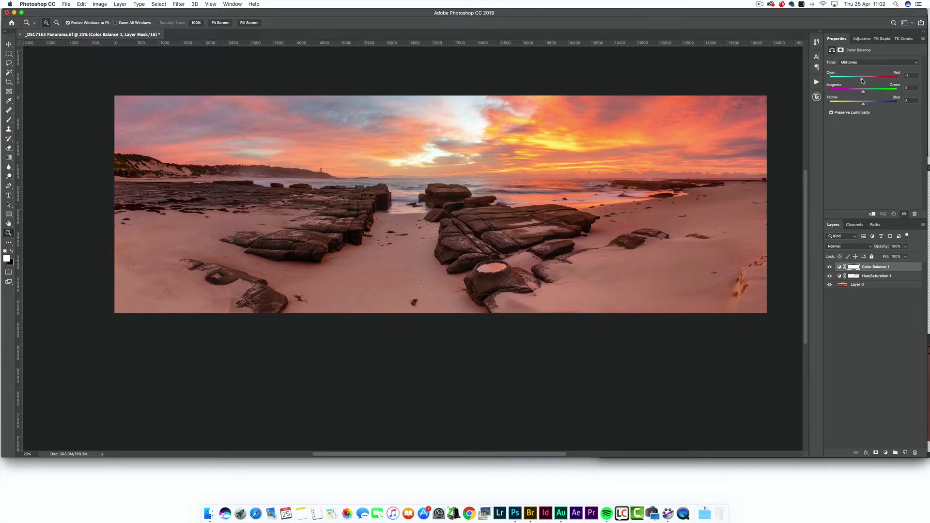
drag(861, 81, 862, 81)
click(871, 62)
click(852, 54)
click(829, 267)
click(830, 267)
click(830, 267)
click(830, 267)
- Add a Selective Color layer above Hue/Saturation, reducing cyan and setting black to +16 in the Reds
click(834, 278)
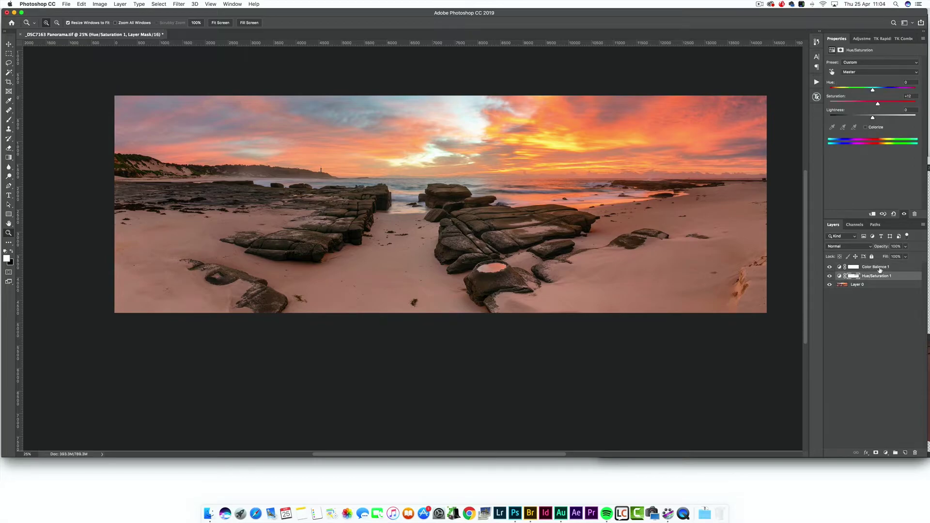
click(885, 452)
click(886, 497)
mouse_move(872, 127)
mouse_down()
mouse_move(861, 128)
mouse_move(879, 127)
mouse_up()
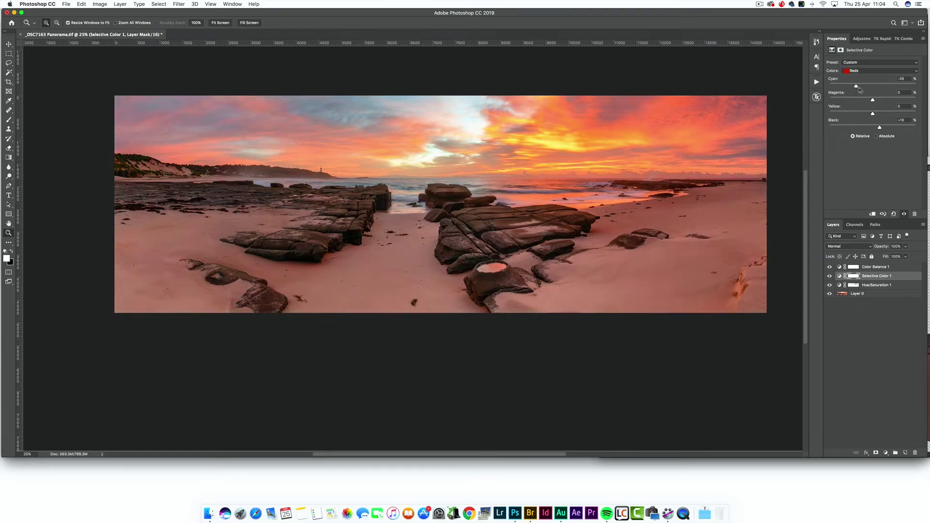
click(867, 70)
click(867, 76)
- Add a Curves layer above Color Balance, lift the highlights at input 177 to output 200, and add a shadow point
click(884, 268)
click(886, 453)
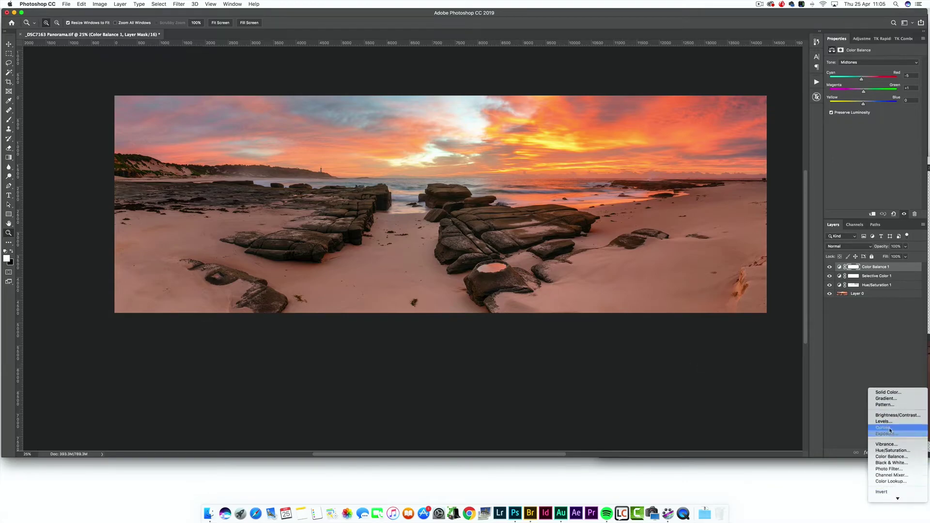
click(891, 423)
drag(893, 102, 893, 96)
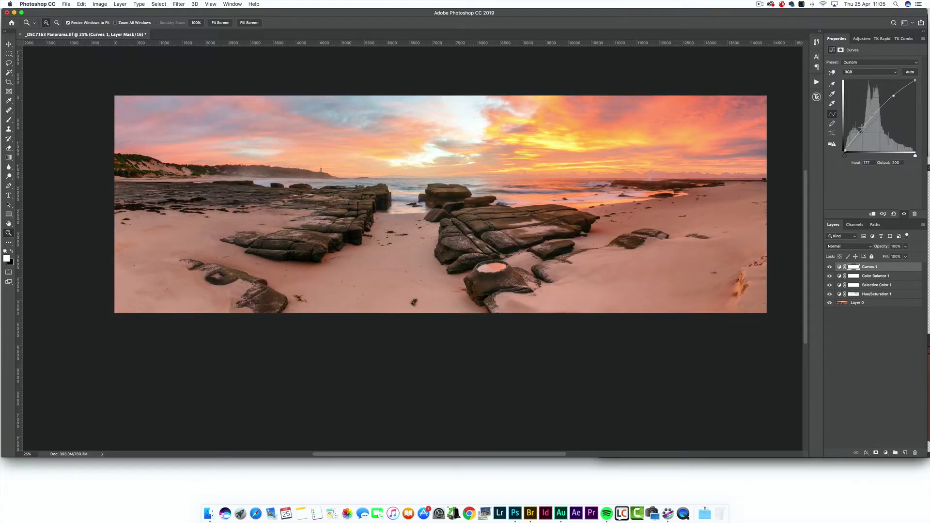
click(861, 130)
- Invert the Curves layer's mask and paint the brightening over the sand foreground with a large white brush at 70% opacity
click(853, 267)
key(ctrl+i)
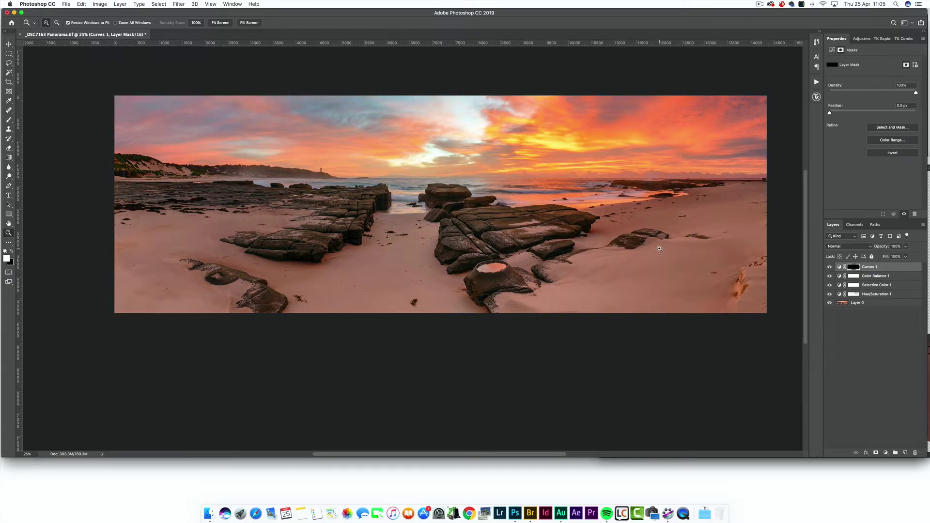
key(b)
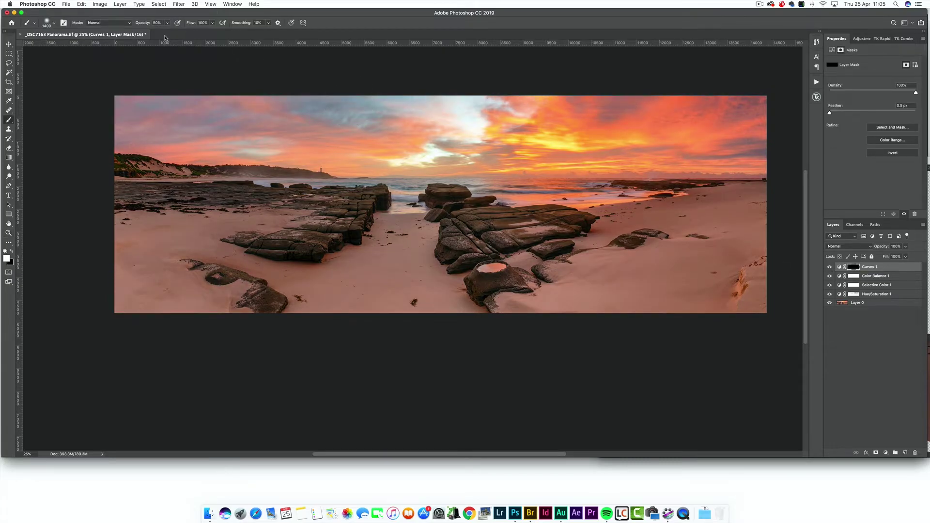
drag(167, 23, 171, 34)
key(bracketright)
key(bracketright)
key(bracketright)
mouse_move(754, 236)
mouse_down()
mouse_move(615, 297)
mouse_move(140, 242)
mouse_up()
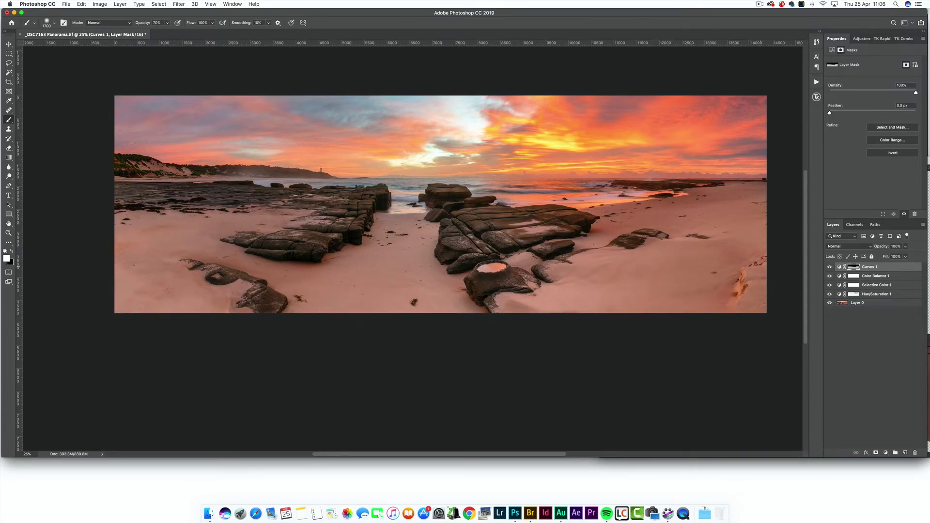
- Check the Curves layer's mask and raise the curve's shadow point to output 75 at input 55
alt+click(852, 267)
alt+click(852, 267)
click(838, 267)
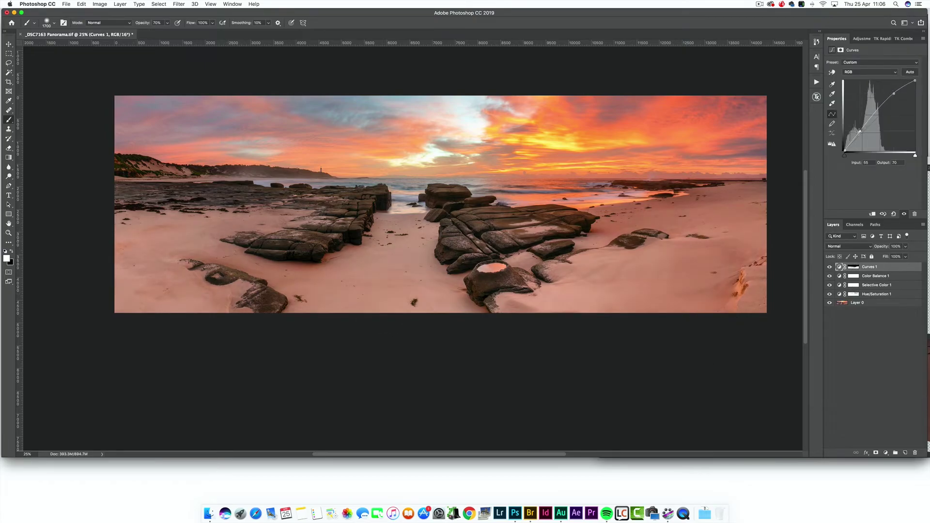
- Adjust the black amounts of individual colour ranges in the Selective Color layer, leaving the Blues at 0
click(840, 286)
click(866, 71)
click(864, 100)
drag(872, 129, 878, 130)
click(879, 71)
click(867, 53)
click(878, 71)
click(855, 76)
drag(874, 127, 872, 129)
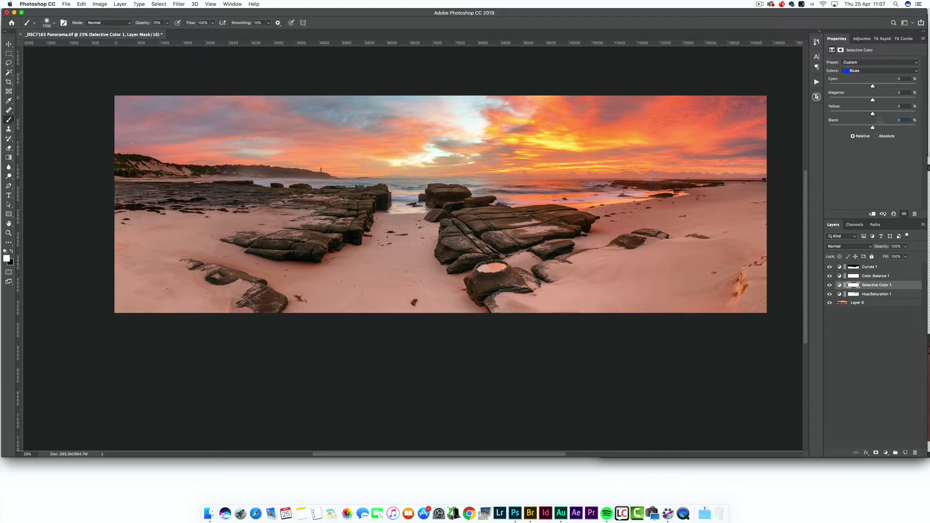
- Paint the left-hand headland into the Curves layer's mask with a 200-pixel white brush to brighten it
click(853, 267)
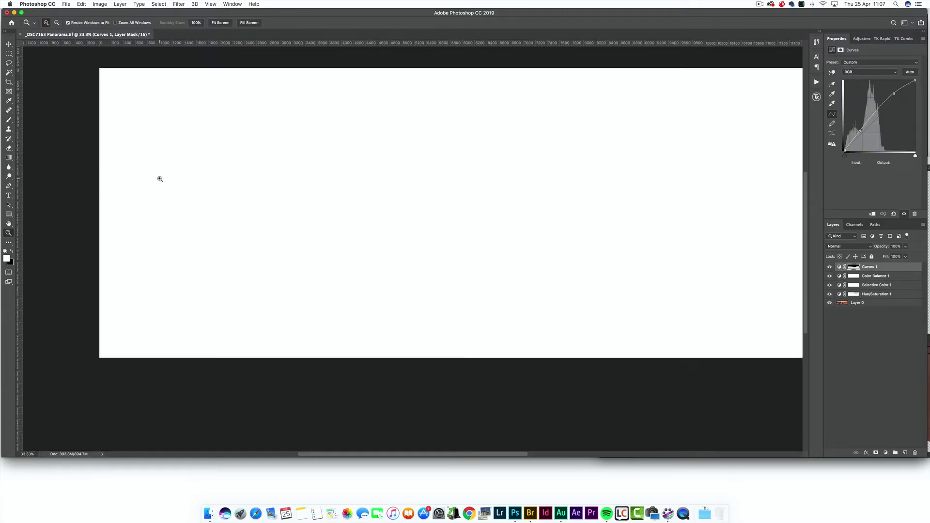
super+click(166, 177)
scroll(203, 162, down, 2)
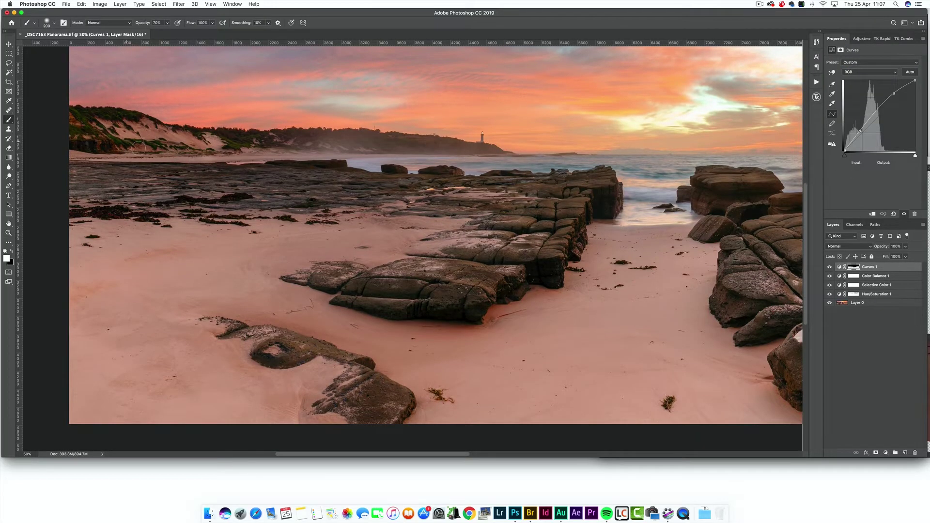
alt+super+click(375, 176)
alt+super+click(449, 213)
super+click(449, 222)
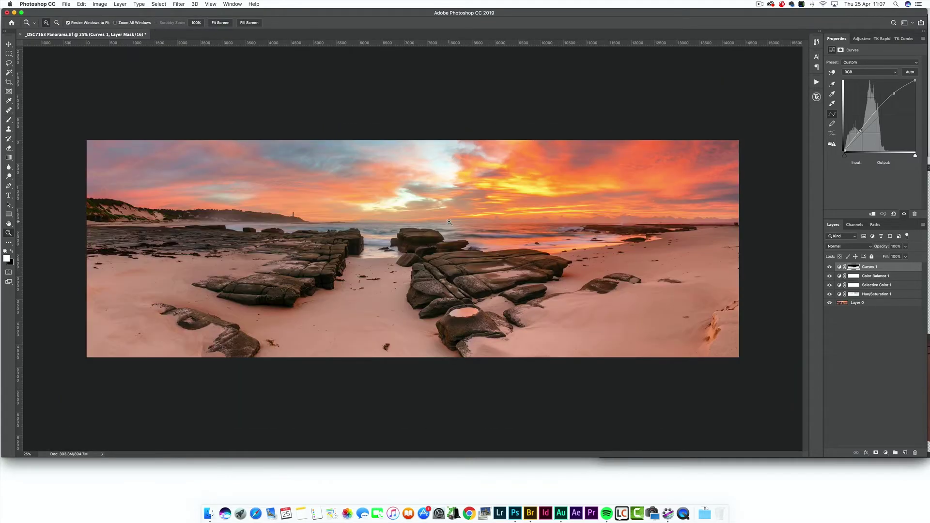
- Flatten the image and add a Color Balance layer with a slight colour adjustment
right_click(848, 266)
click(862, 447)
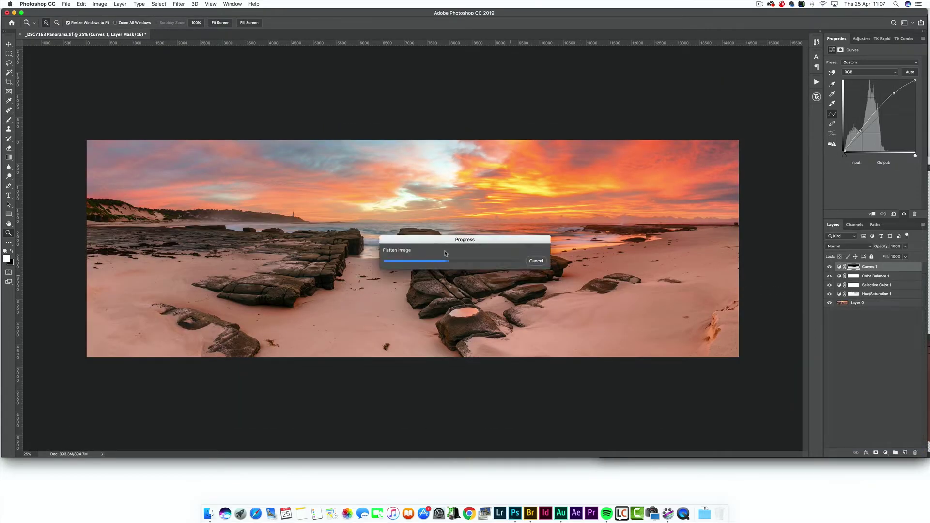
click(886, 452)
click(894, 459)
click(896, 98)
- Merge the new Color Balance adjustment down and duplicate the panorama onto a new layer
key(super+e)
key(super+j)
- Sharpen the duplicate layer with Unsharp Mask at a radius of 3.7 pixels and threshold 0, previewing it on the rocks
click(179, 4)
mouse_move(190, 131)
click(292, 165)
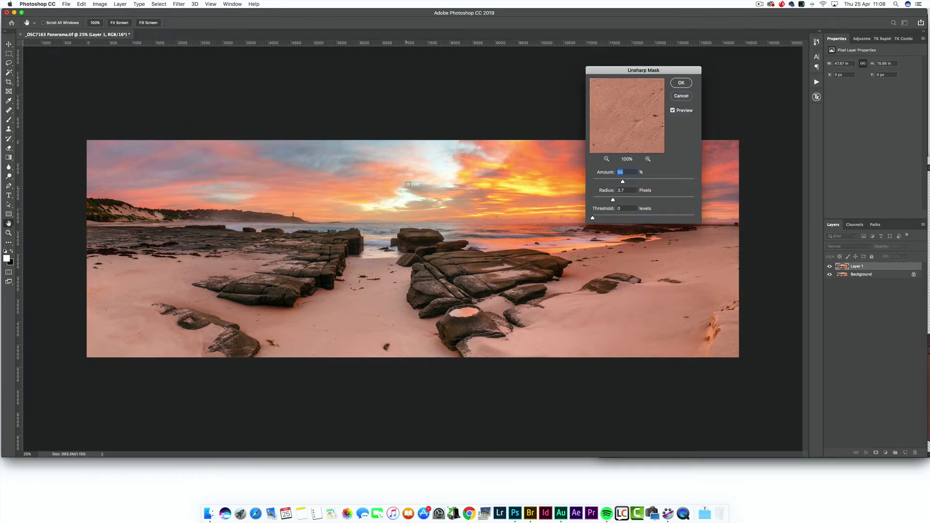
click(406, 264)
click(345, 249)
drag(640, 70, 541, 86)
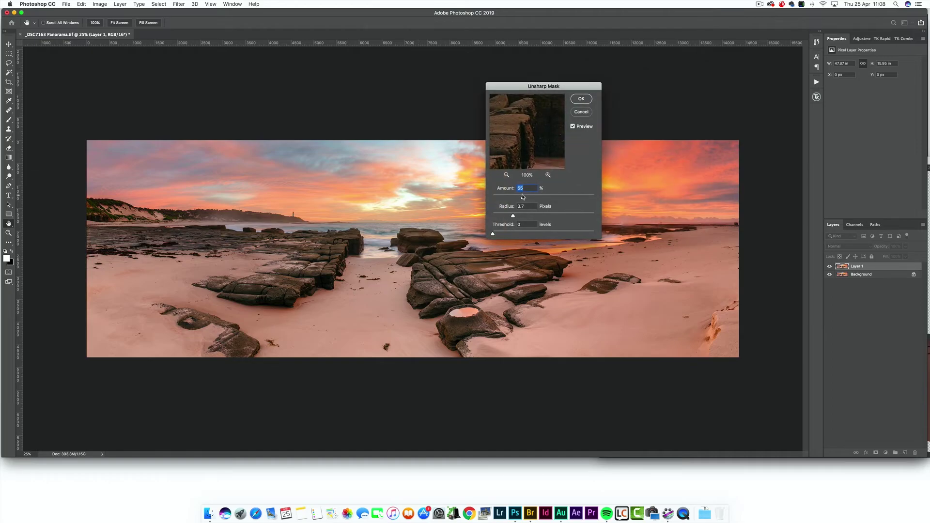
click(481, 245)
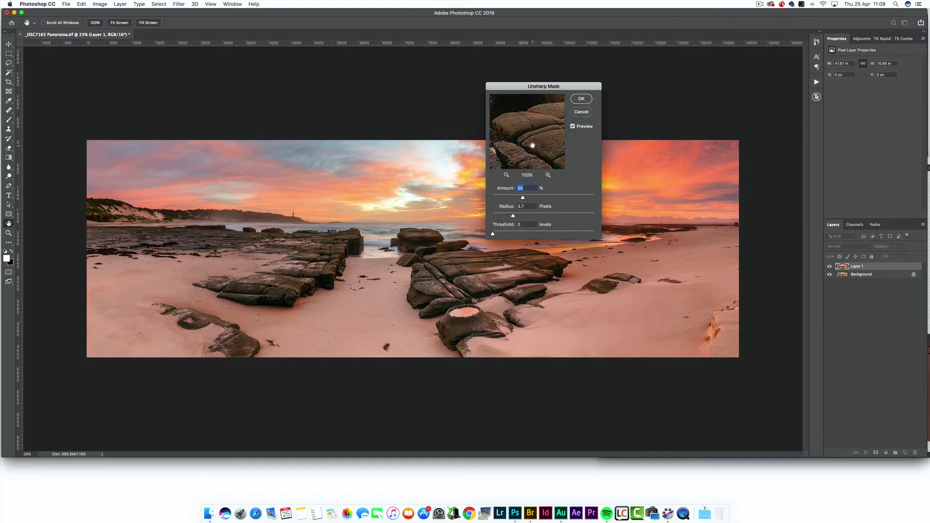
drag(532, 145, 515, 150)
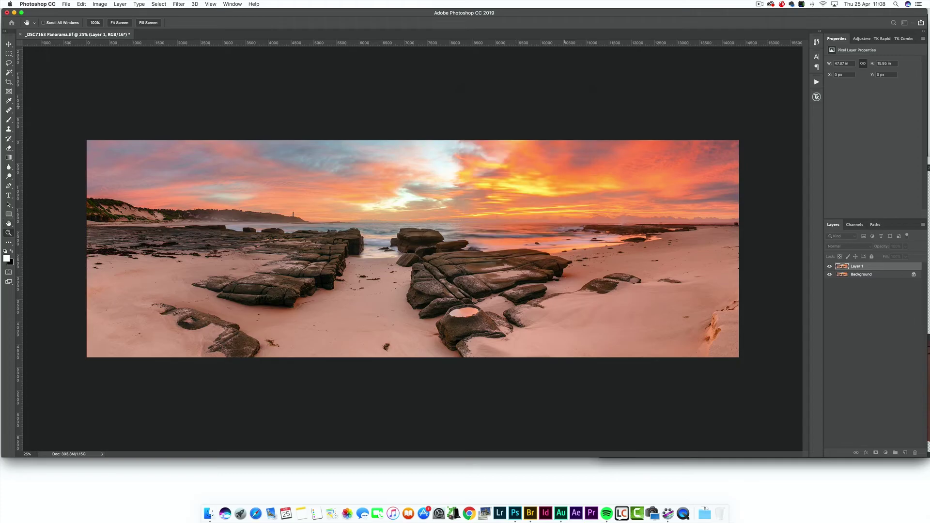